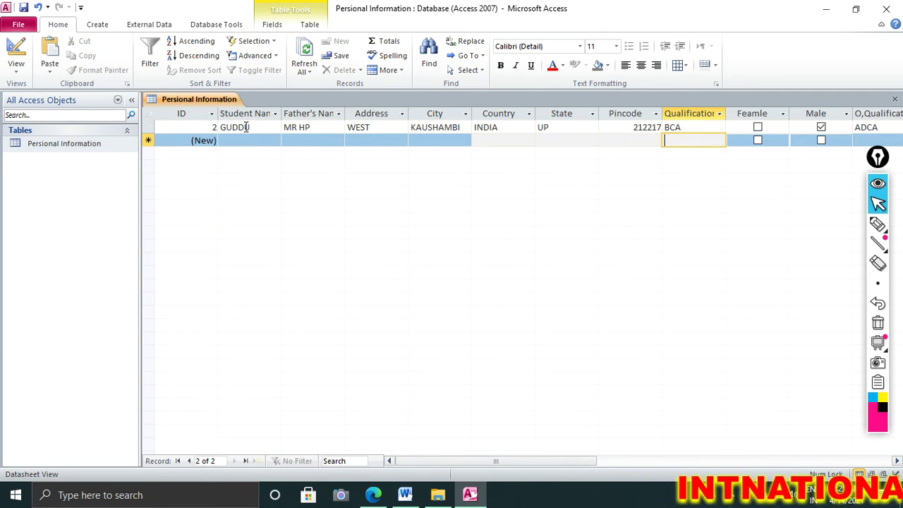
Open the Personal Information table in Design view
{"action": "left_click", "coordinate": [246, 127]}
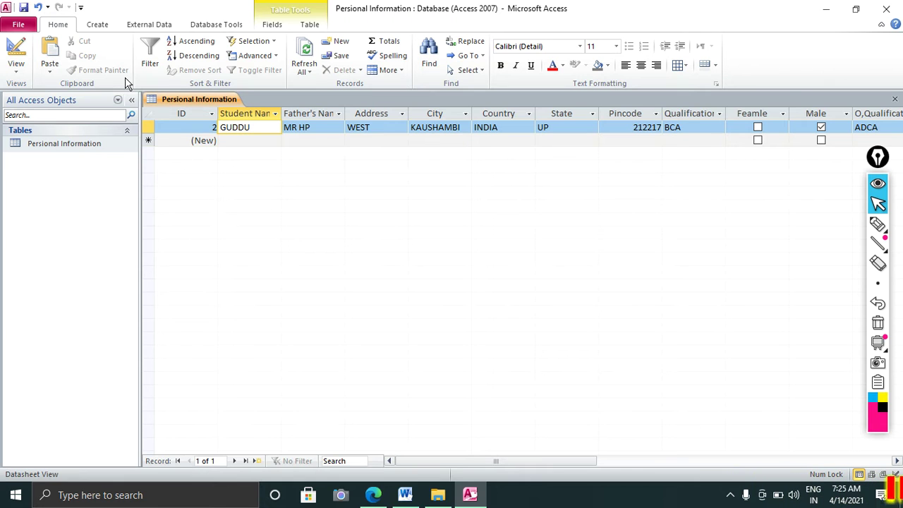
{"action": "left_click", "coordinate": [97, 24]}
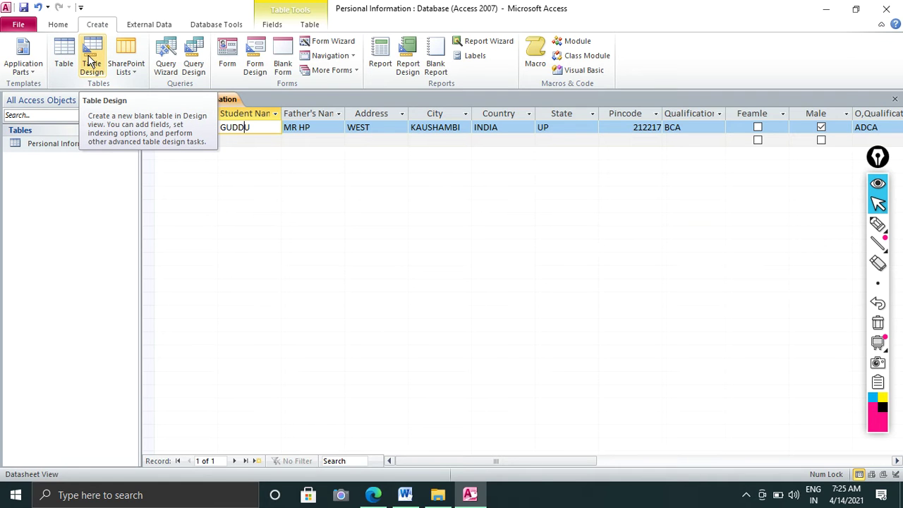
{"action": "left_click", "coordinate": [70, 147]}
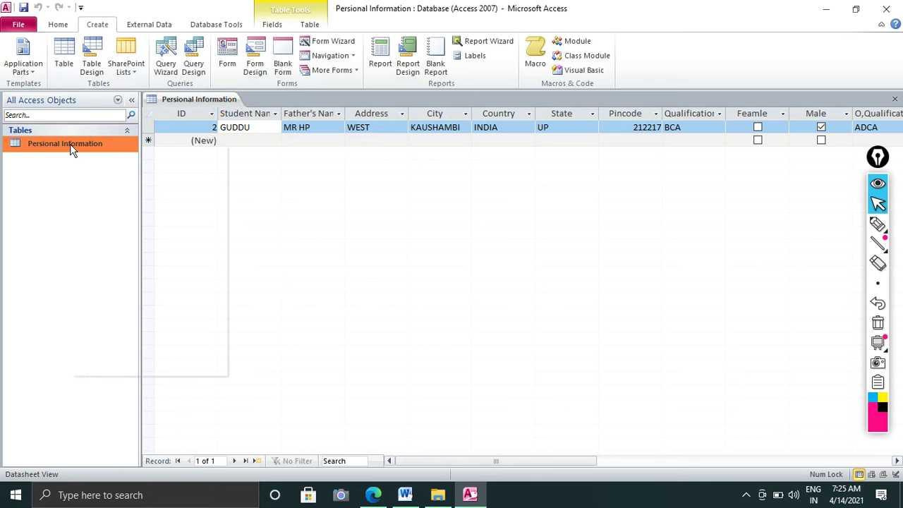
{"action": "right_click", "coordinate": [70, 150]}
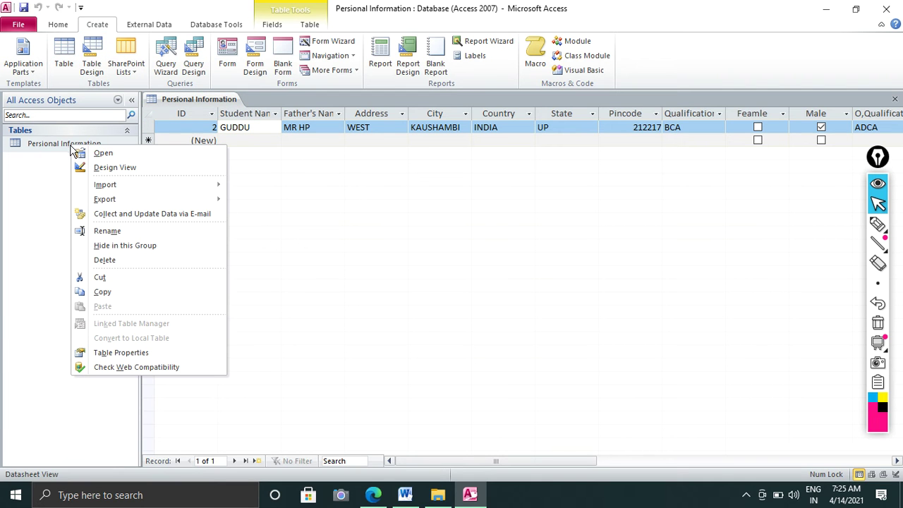
{"action": "left_click", "coordinate": [112, 169]}
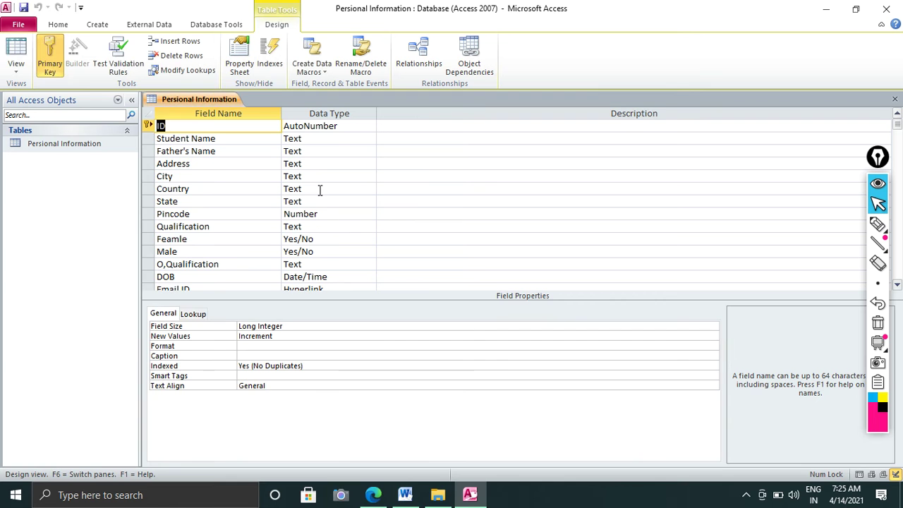
Insert a blank field row between State and Pincode
{"action": "scroll", "coordinate": [324, 219], "scroll_direction": "down", "scroll_amount": 2}
{"action": "scroll", "coordinate": [305, 220], "scroll_direction": "up", "scroll_amount": 2}
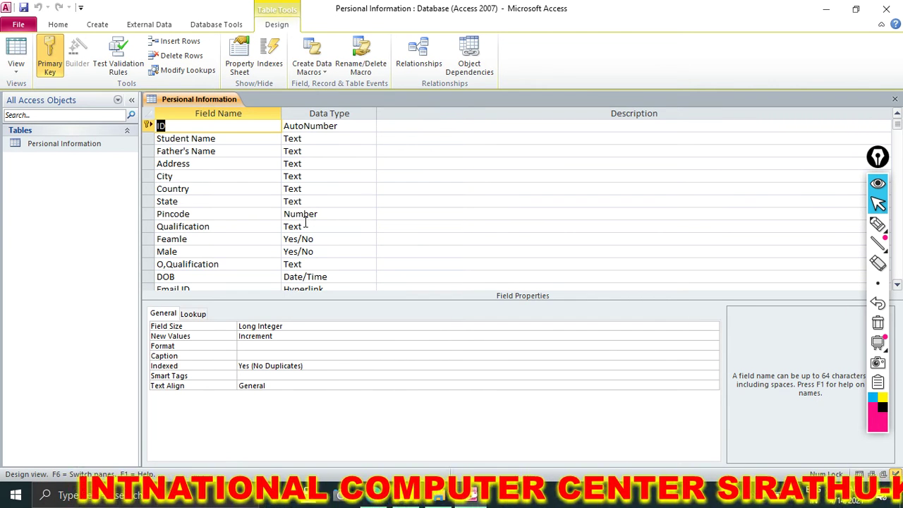
{"action": "scroll", "coordinate": [306, 223], "scroll_direction": "down", "scroll_amount": 1}
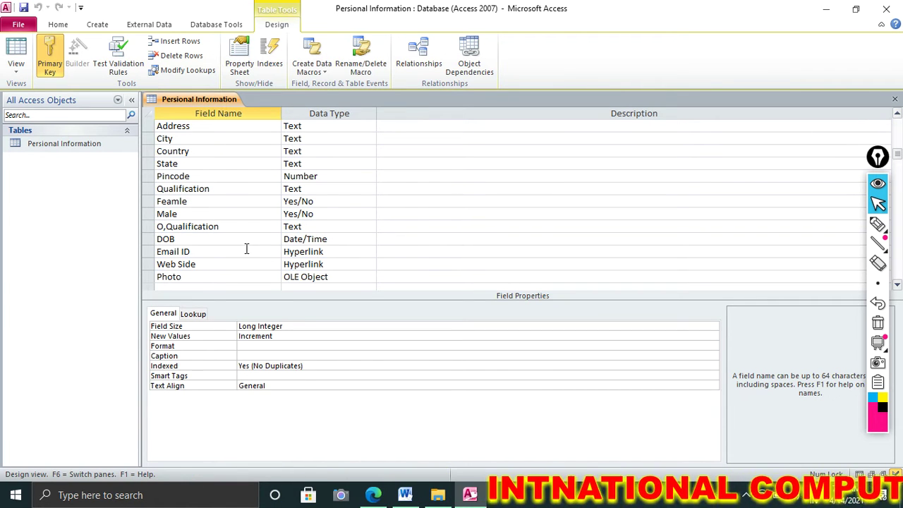
{"action": "scroll", "coordinate": [230, 212], "scroll_direction": "up", "scroll_amount": 1}
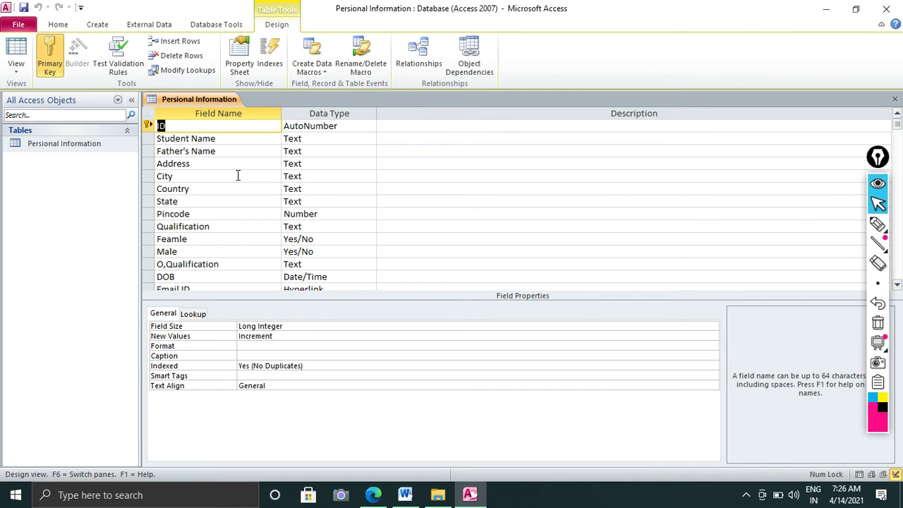
{"action": "scroll", "coordinate": [238, 175], "scroll_direction": "down", "scroll_amount": 2}
{"action": "scroll", "coordinate": [238, 175], "scroll_direction": "up", "scroll_amount": 2}
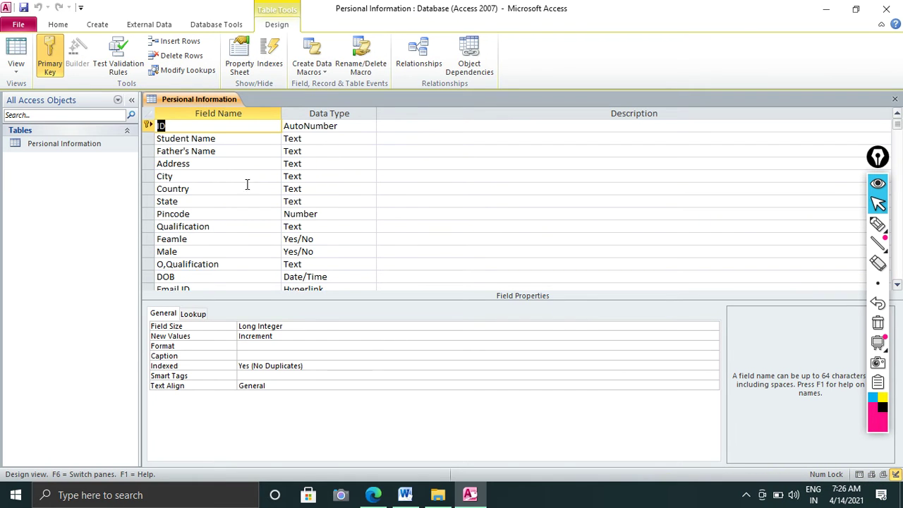
{"action": "left_click", "coordinate": [324, 231]}
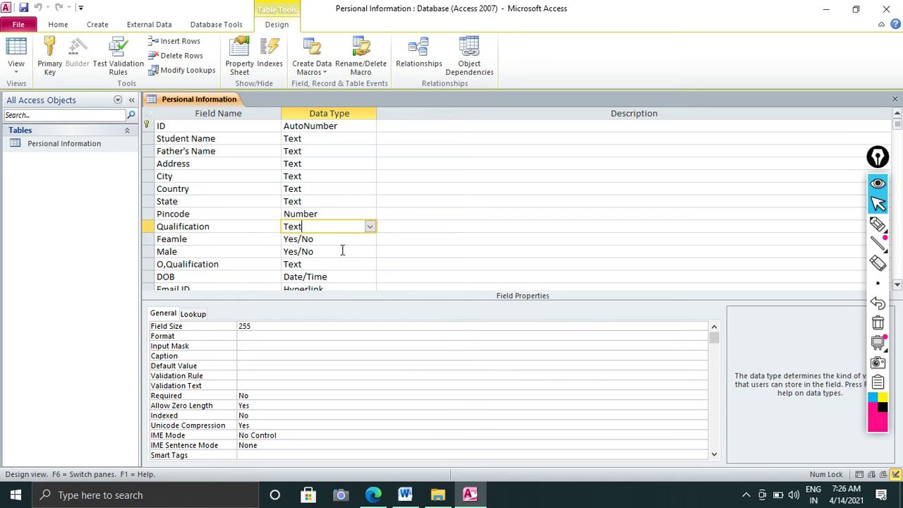
{"action": "left_click", "coordinate": [345, 217]}
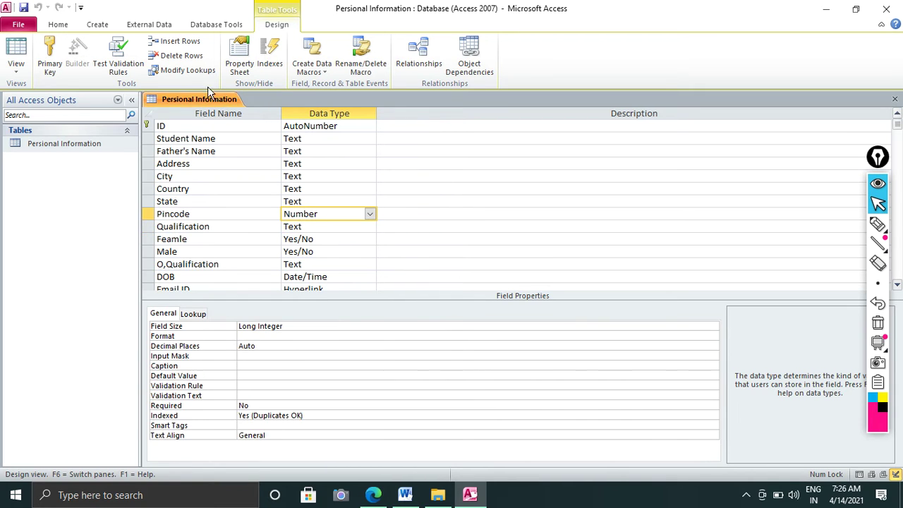
{"action": "left_click", "coordinate": [179, 41]}
Name the new field Mobile Number with data type Number
{"action": "left_click", "coordinate": [208, 213]}
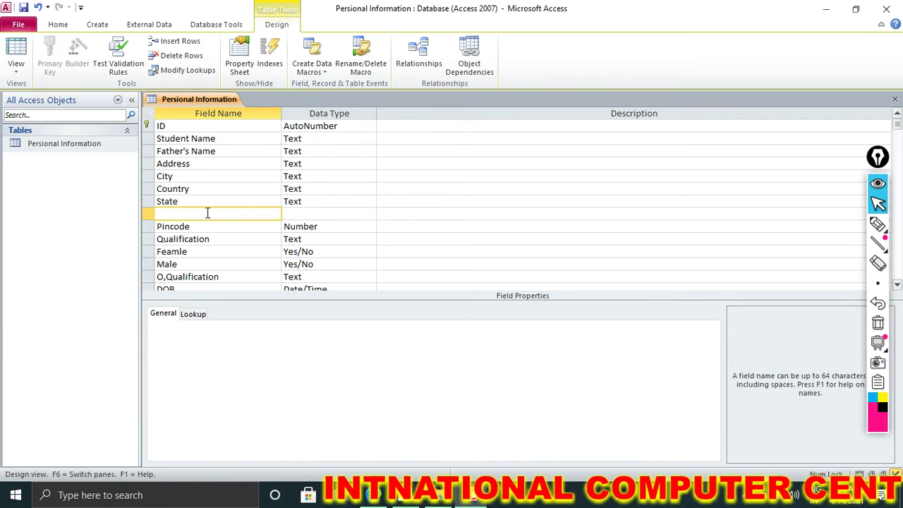
{"action": "type", "text": "Mobile"}
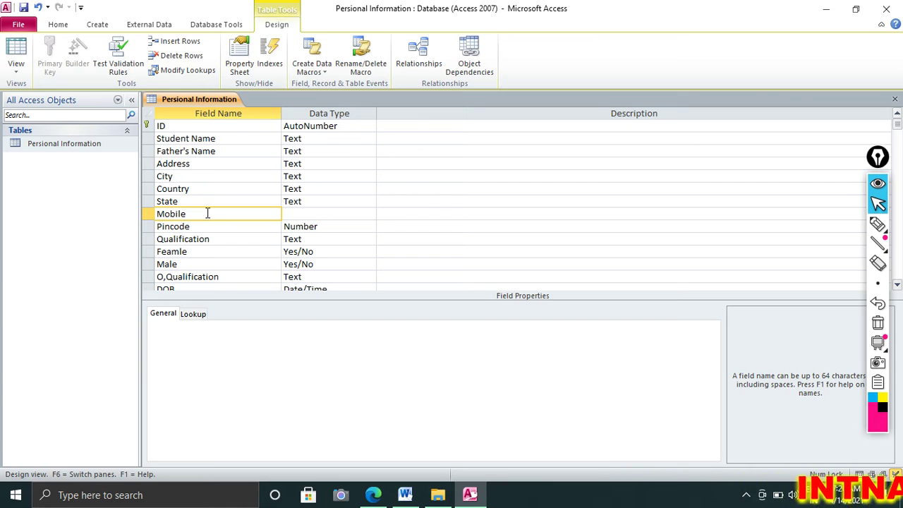
{"action": "type", "text": " Numbe"}
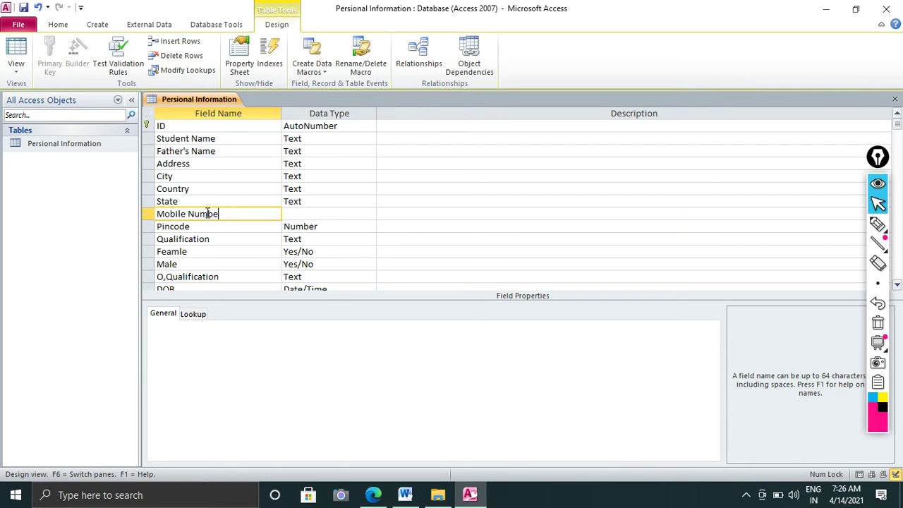
{"action": "type", "text": "r"}
{"action": "key", "text": "Tab"}
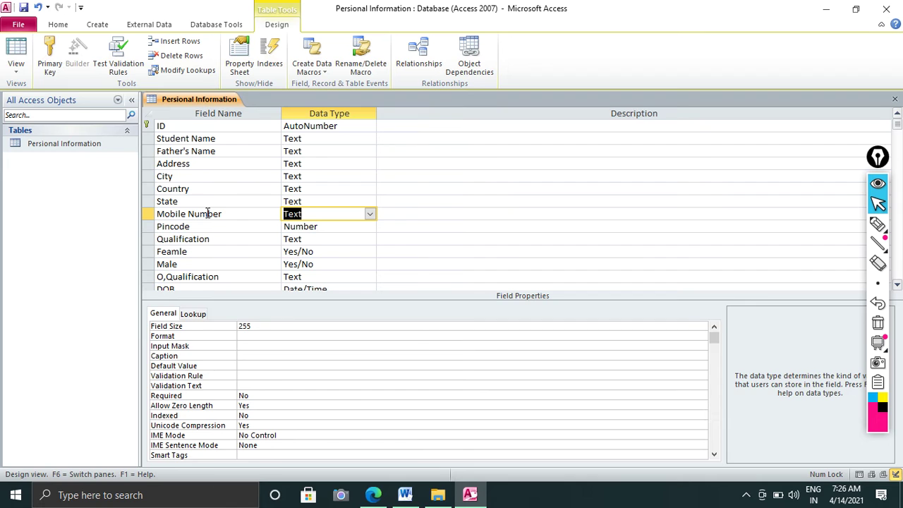
{"action": "type", "text": "Number"}
{"action": "key", "text": "Tab"}
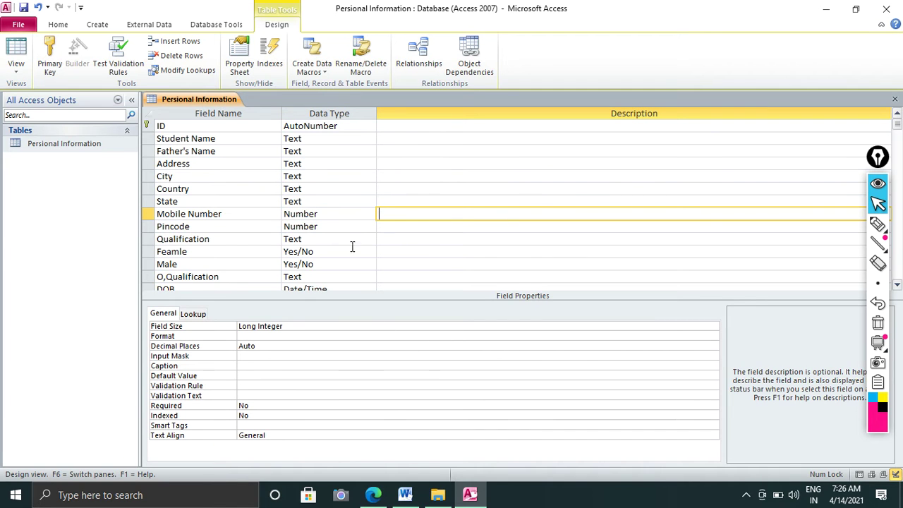
Set the Mobile Number field size to Decimal and close the table design
{"action": "left_click", "coordinate": [350, 215]}
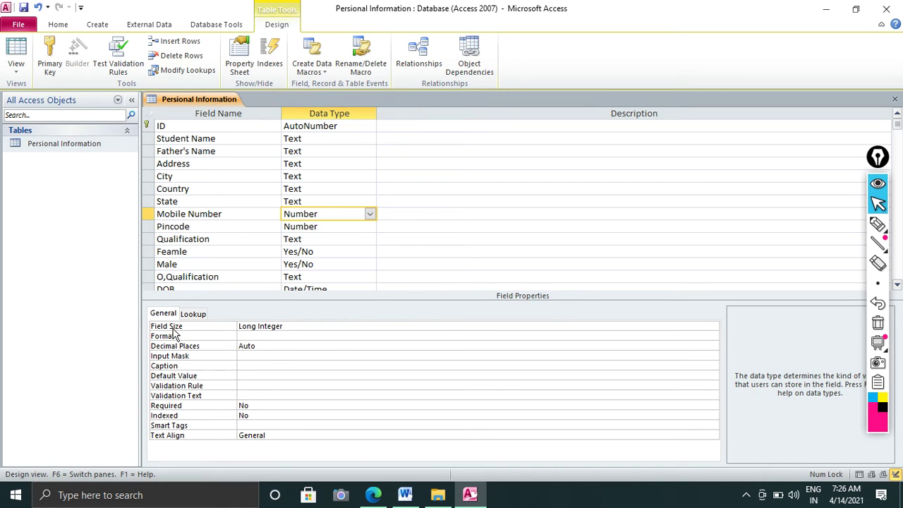
{"action": "left_click", "coordinate": [616, 327]}
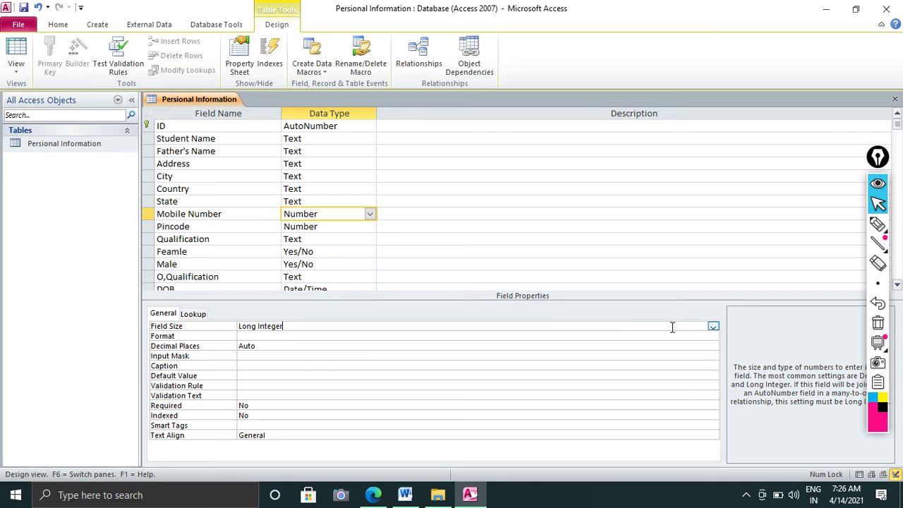
{"action": "left_click", "coordinate": [714, 327]}
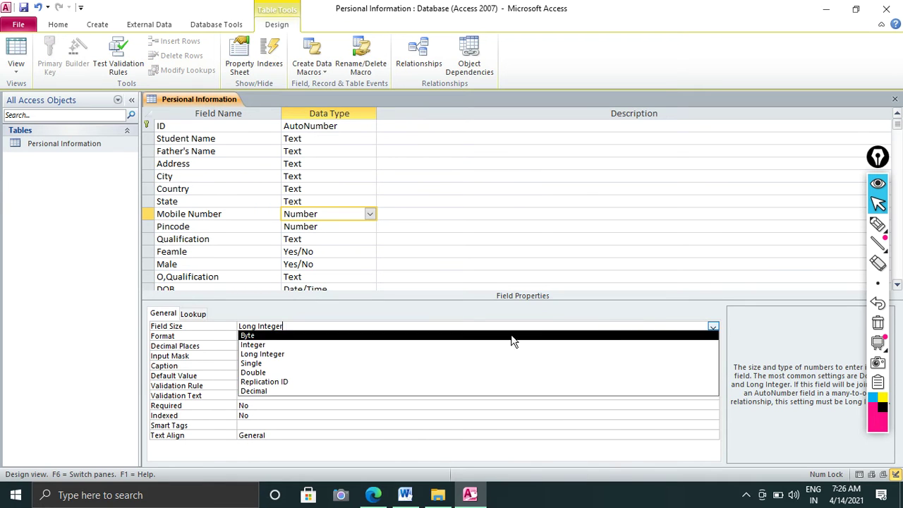
{"action": "left_click", "coordinate": [295, 392]}
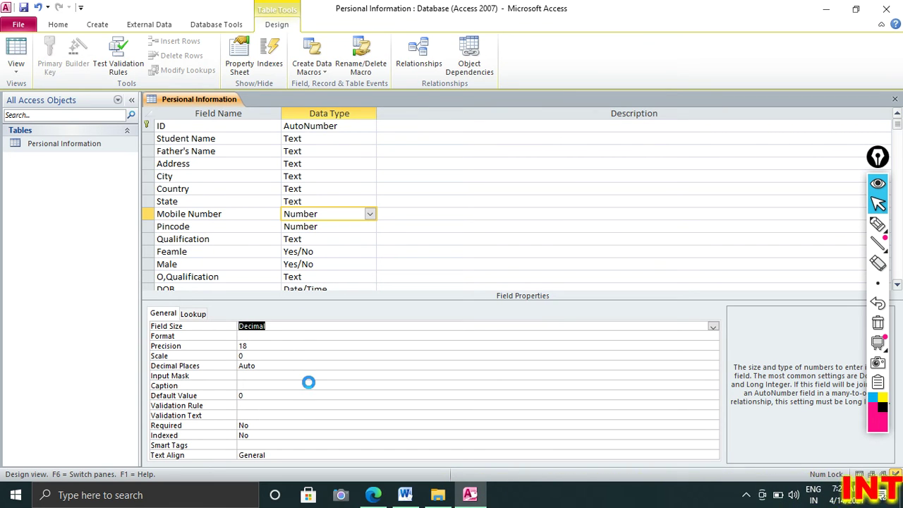
{"action": "key", "text": "ctrl+w"}
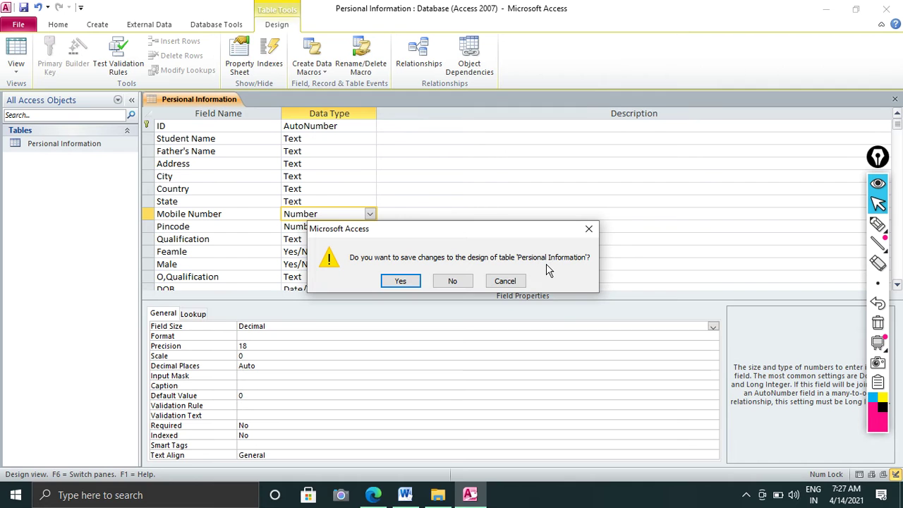
Save the design, then enter the student's mobile number in the record's Mobile Number cell
{"action": "left_click", "coordinate": [398, 282]}
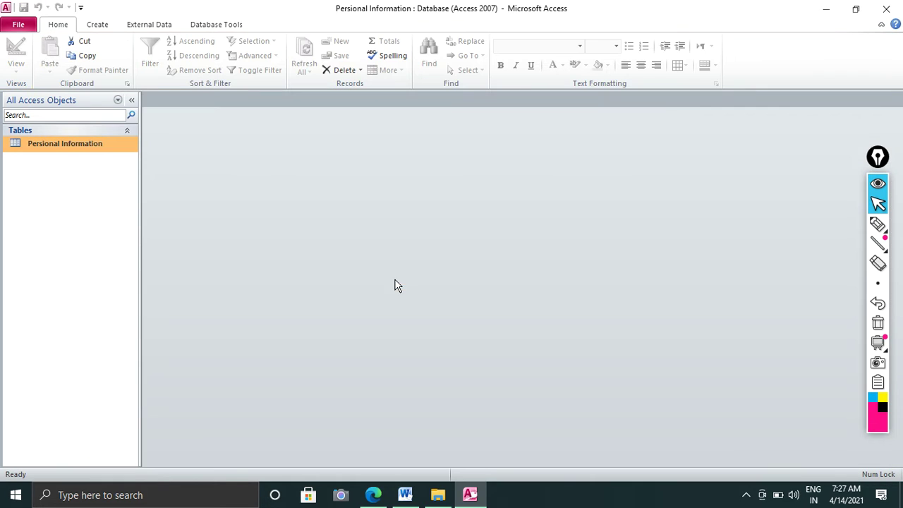
{"action": "double_click", "coordinate": [99, 145]}
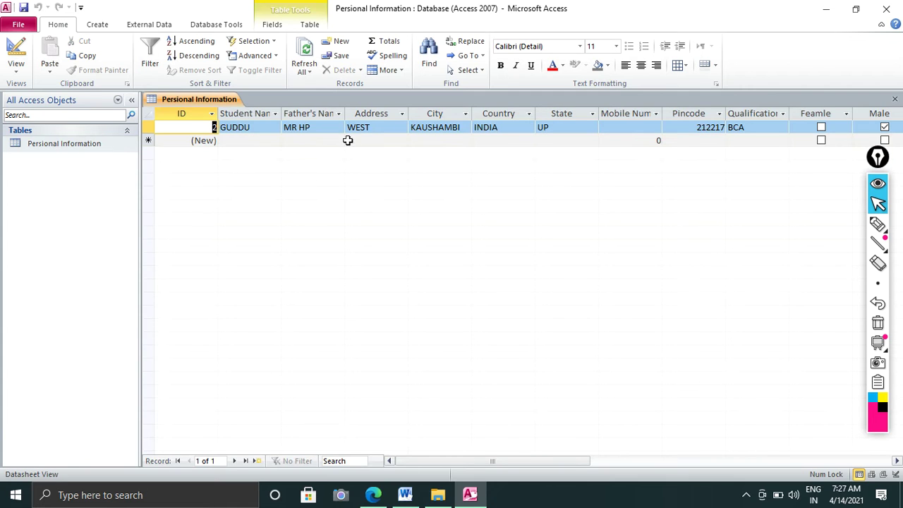
{"action": "left_click", "coordinate": [618, 129]}
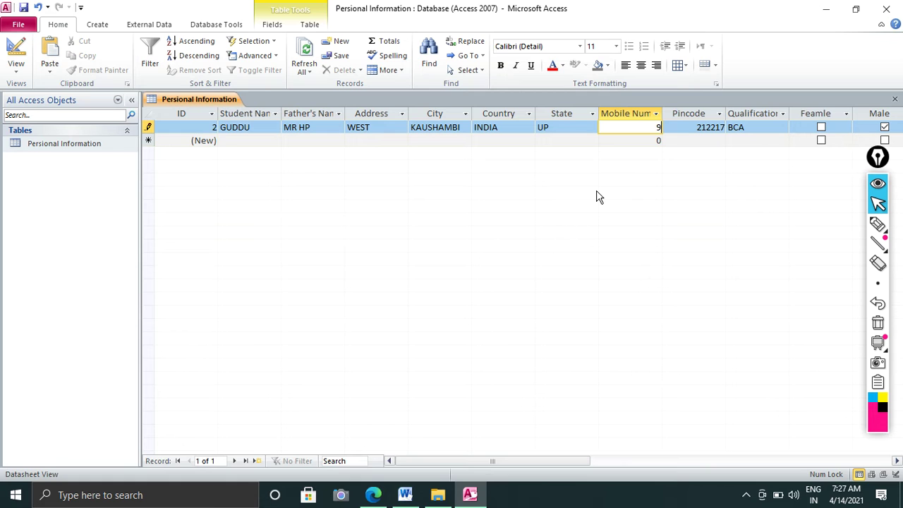
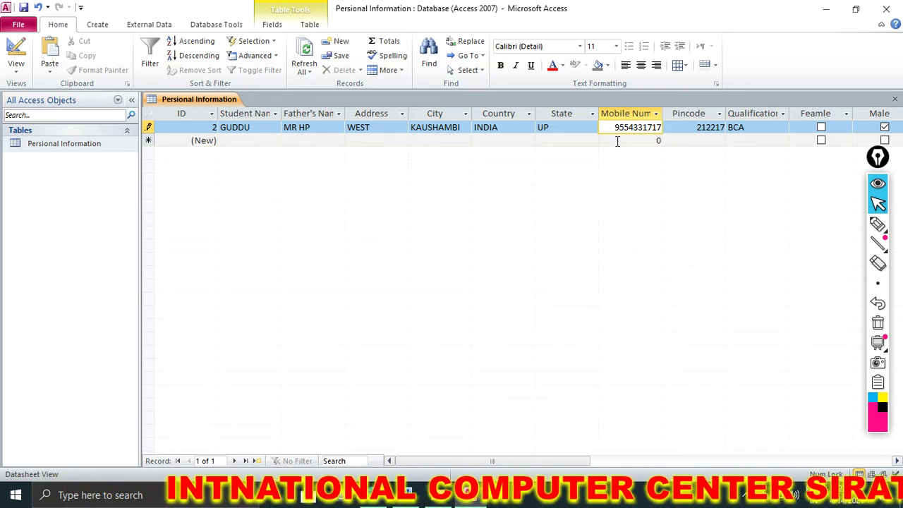
{"action": "key", "text": "Tab"}
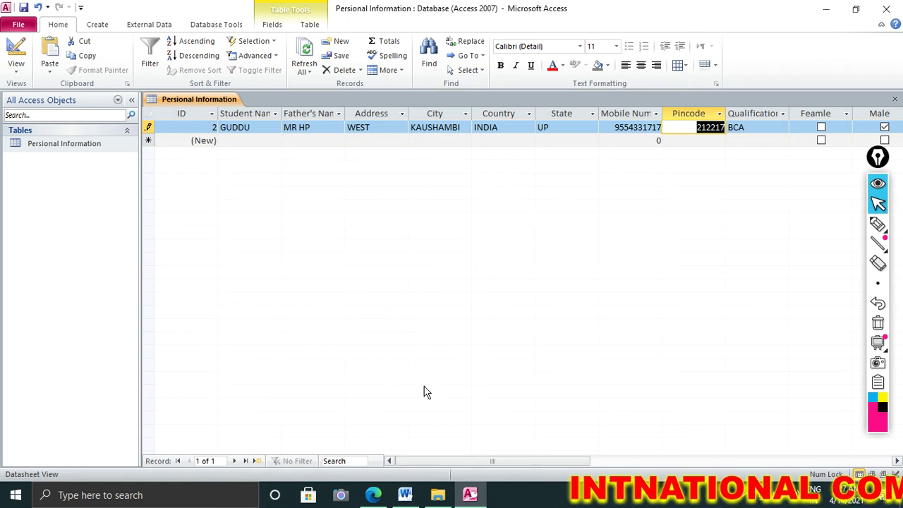
{"action": "left_click_drag", "start_coordinate": [481, 462], "coordinate": [624, 484]}
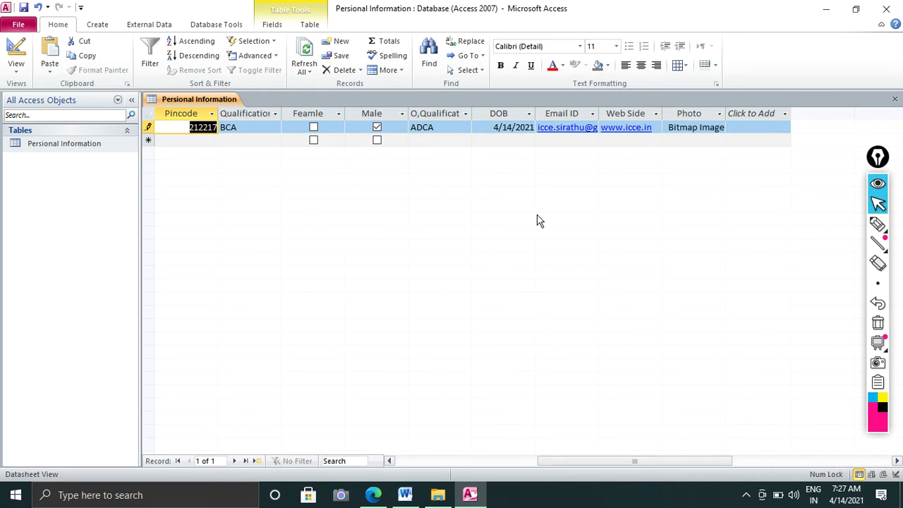
View the record's stored photo in Paint, then close it and return to the table
{"action": "left_click", "coordinate": [695, 128]}
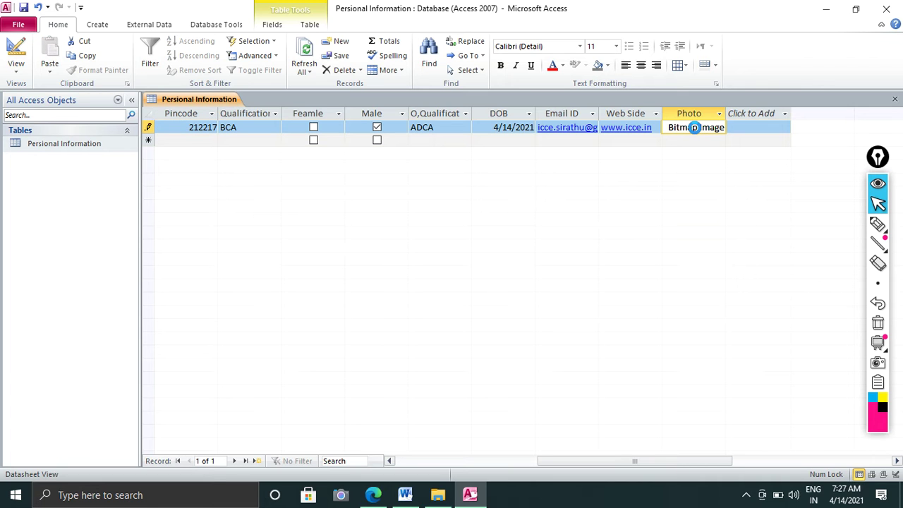
{"action": "double_click", "coordinate": [694, 128]}
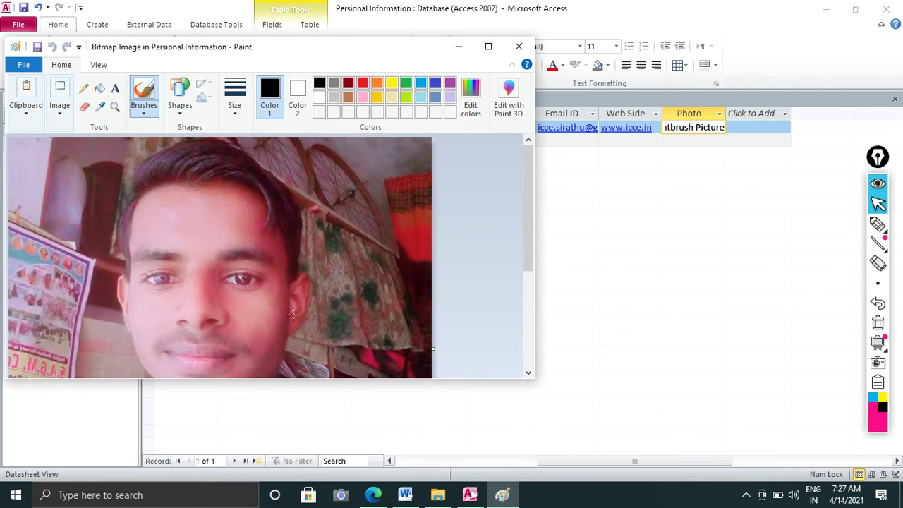
{"action": "scroll", "coordinate": [293, 314], "scroll_direction": "down", "scroll_amount": 3}
{"action": "scroll", "coordinate": [296, 303], "scroll_direction": "up", "scroll_amount": 2}
{"action": "scroll", "coordinate": [300, 296], "scroll_direction": "down", "scroll_amount": 3}
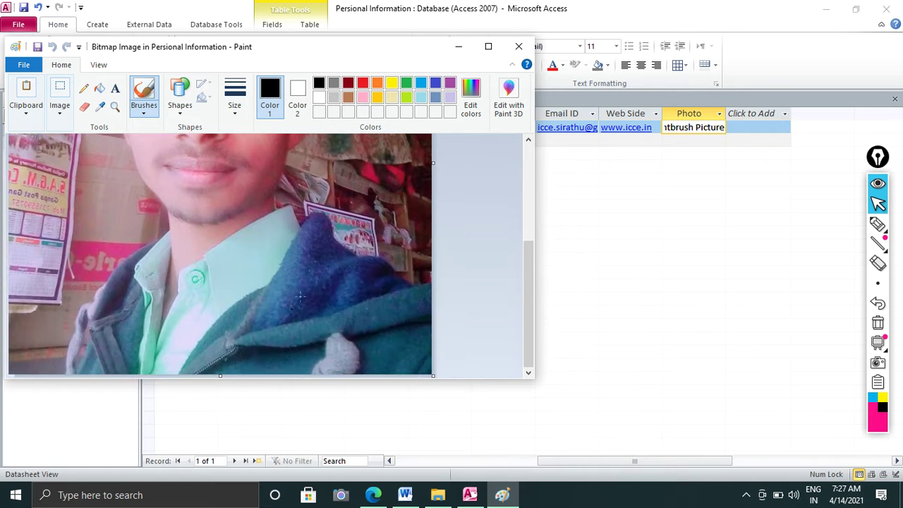
{"action": "left_click", "coordinate": [517, 48]}
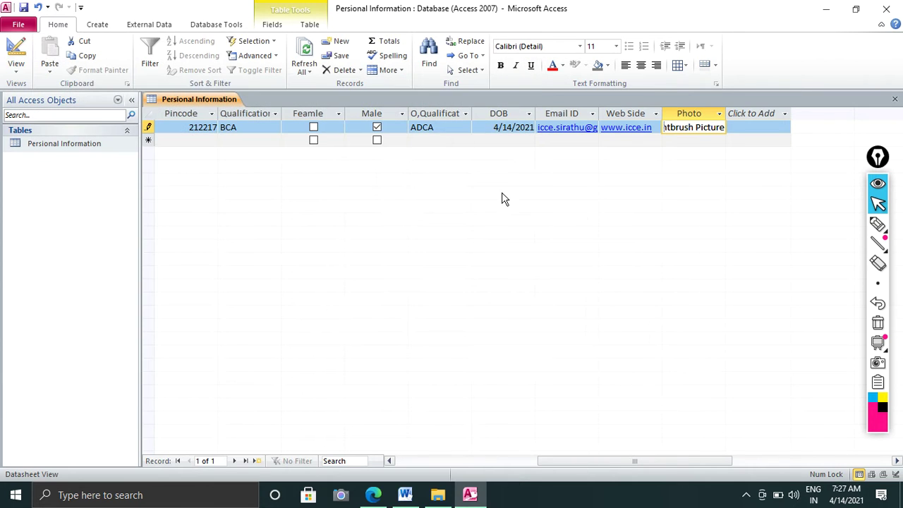
{"action": "right_click", "coordinate": [679, 134]}
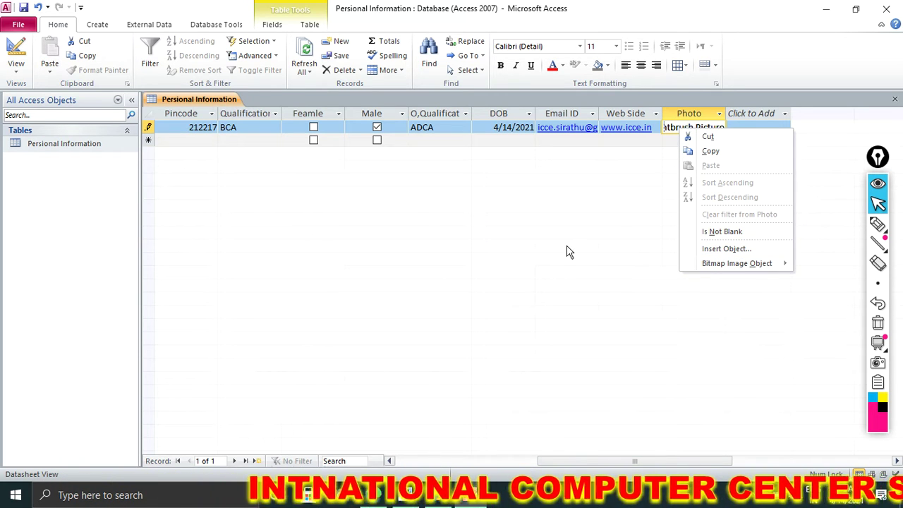
{"action": "left_click", "coordinate": [486, 164]}
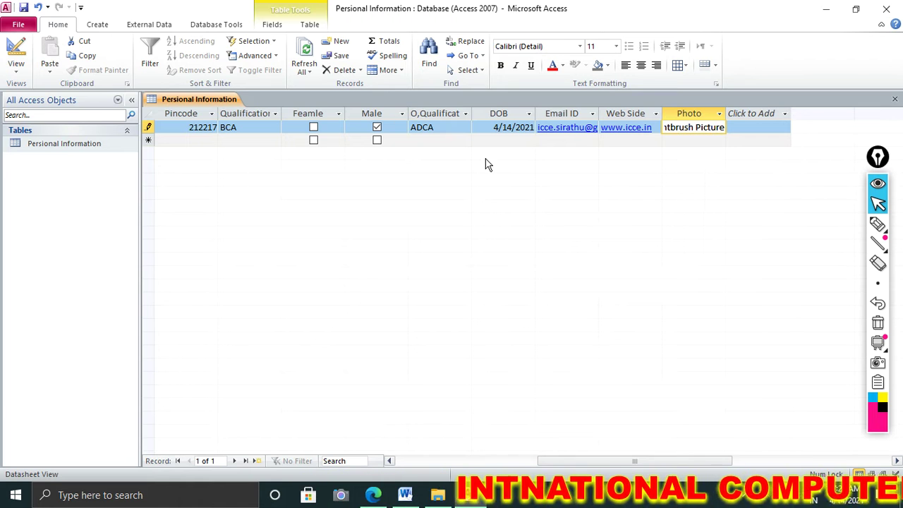
{"action": "left_click", "coordinate": [93, 26]}
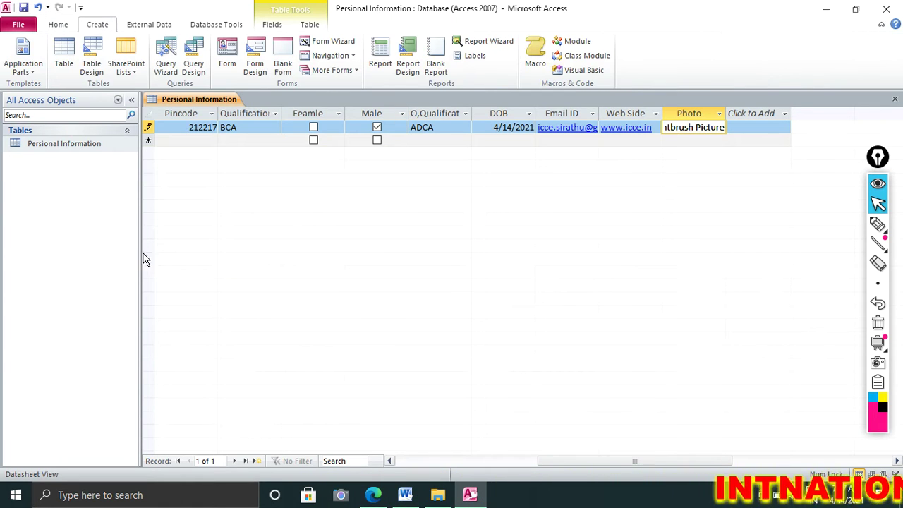
Create a blank form with Form Design and drag its Detail width out to about 11 inches
{"action": "left_click", "coordinate": [251, 69]}
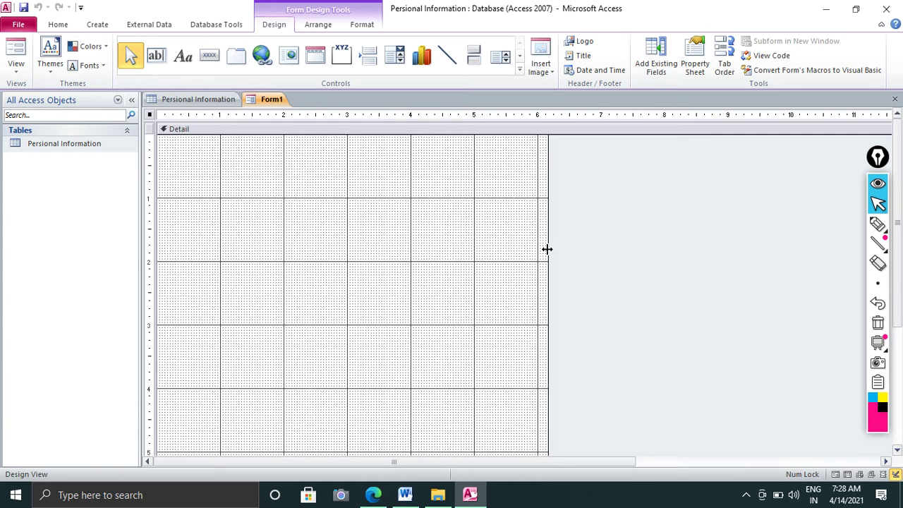
{"action": "left_click_drag", "start_coordinate": [548, 249], "coordinate": [859, 262]}
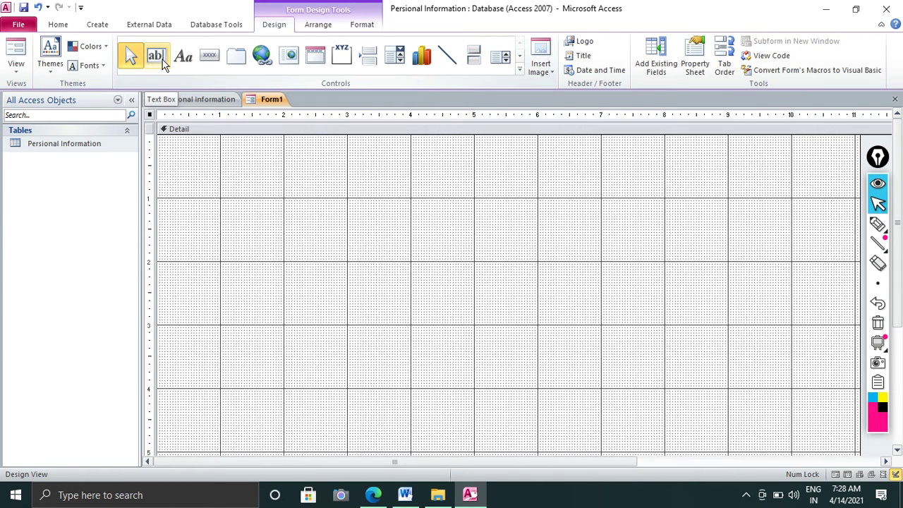
Draw a wide text box across Form1's top, delete its label, and move it top-left
{"action": "left_click", "coordinate": [161, 62]}
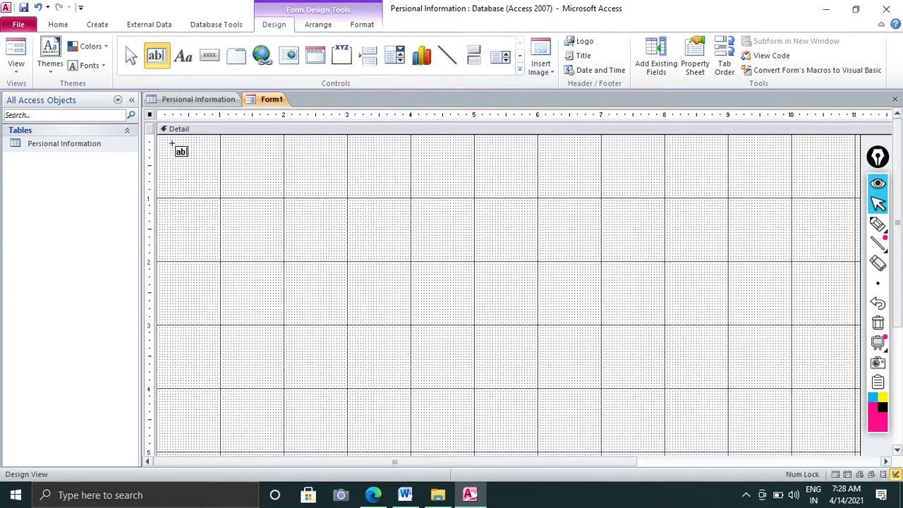
{"action": "left_click_drag", "start_coordinate": [173, 144], "coordinate": [821, 196]}
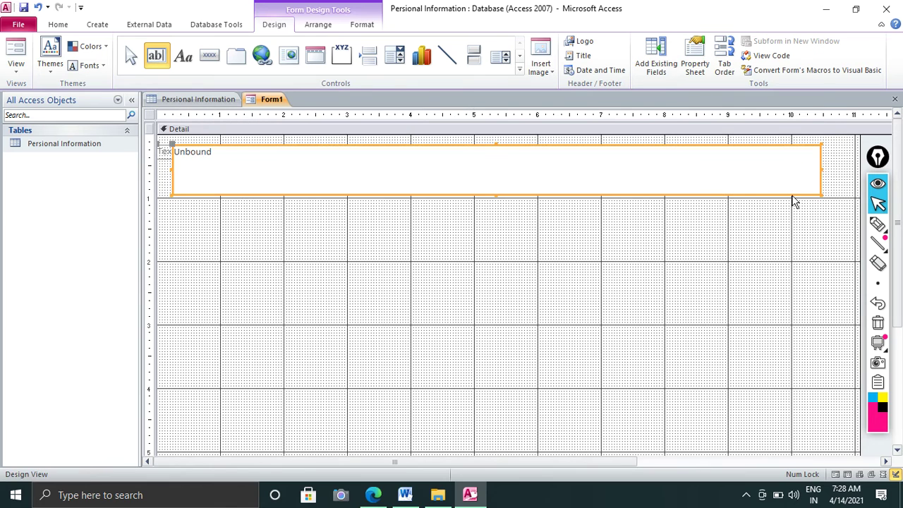
{"action": "left_click", "coordinate": [528, 173]}
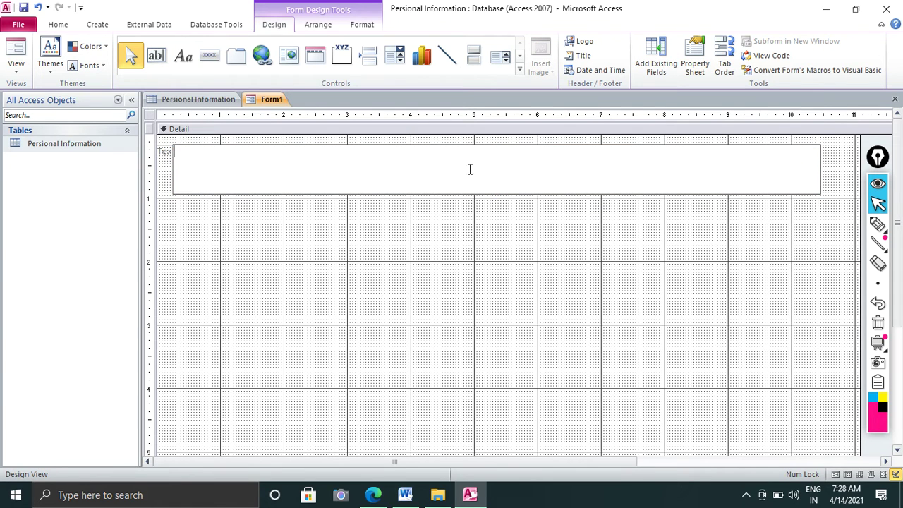
{"action": "left_click", "coordinate": [165, 152]}
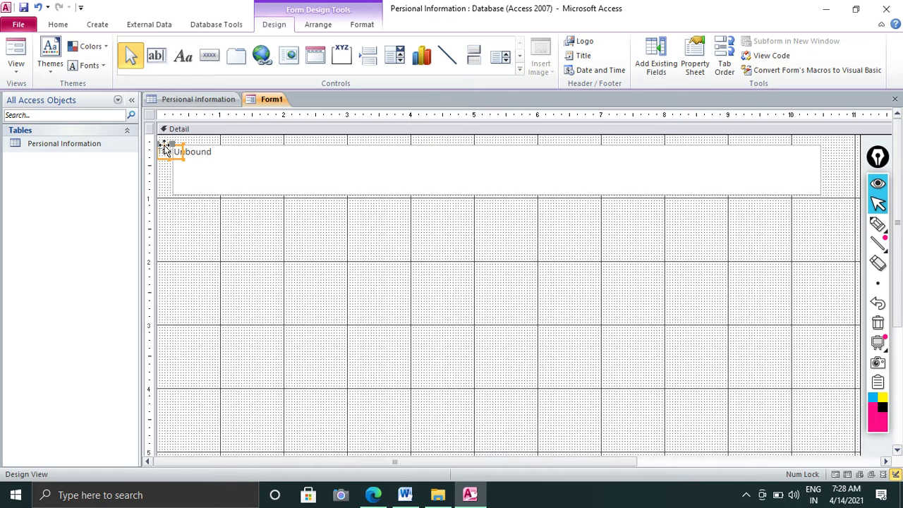
{"action": "left_click_drag", "start_coordinate": [164, 150], "coordinate": [233, 169]}
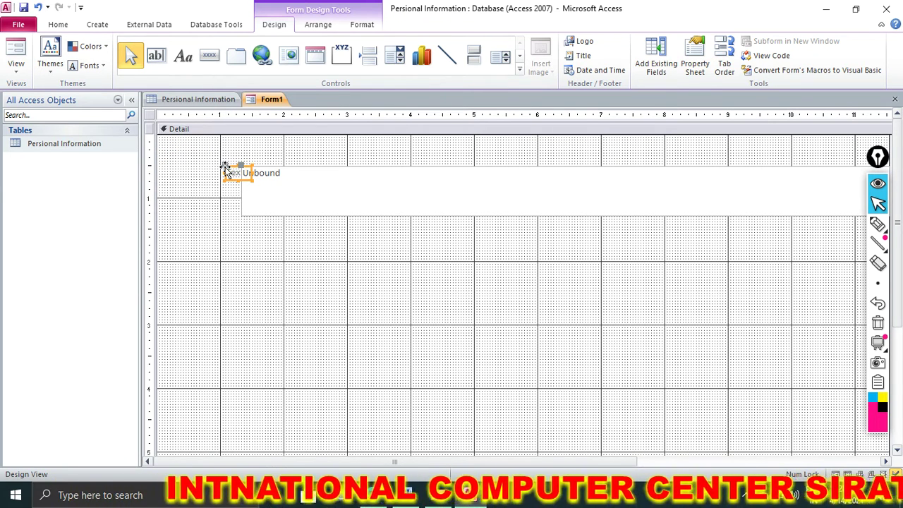
{"action": "key", "text": "Delete"}
{"action": "left_click", "coordinate": [264, 184]}
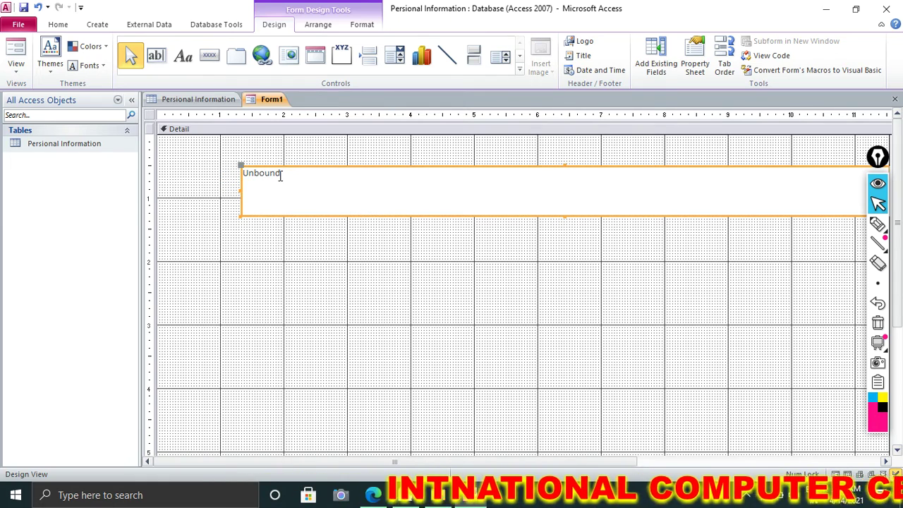
{"action": "left_click", "coordinate": [243, 172]}
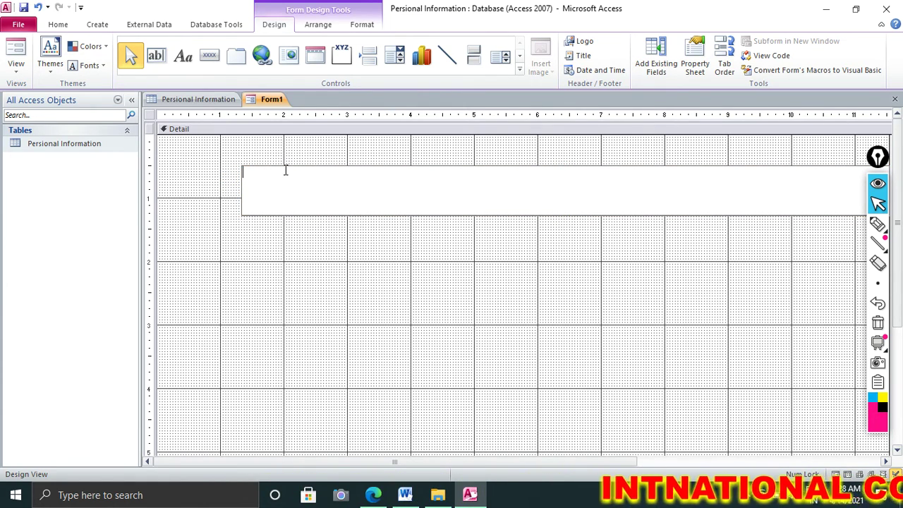
{"action": "left_click", "coordinate": [285, 164]}
{"action": "left_click_drag", "start_coordinate": [285, 164], "coordinate": [237, 146]}
Type the heading INTERNATIONAL COMPUTER CENTER in capitals and select it
{"action": "left_click", "coordinate": [255, 165]}
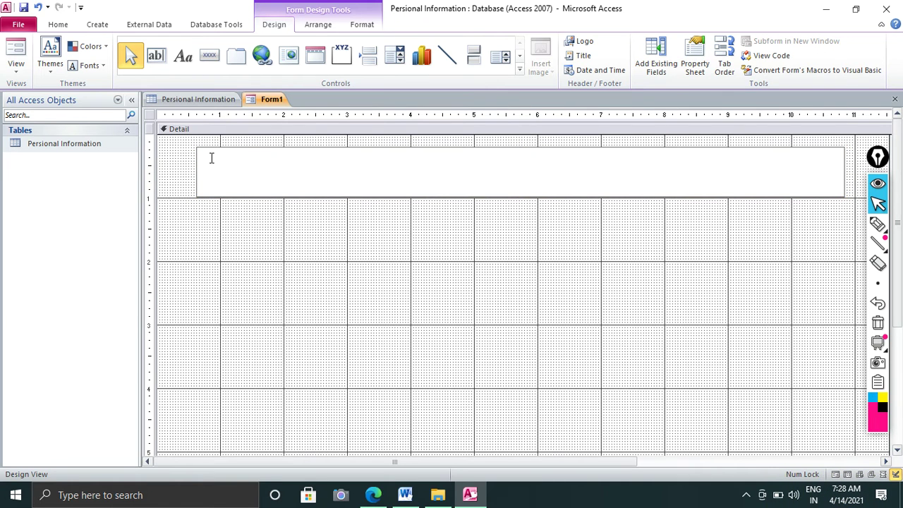
{"action": "key", "text": "Caps_Lock"}
{"action": "type", "text": "IN"}
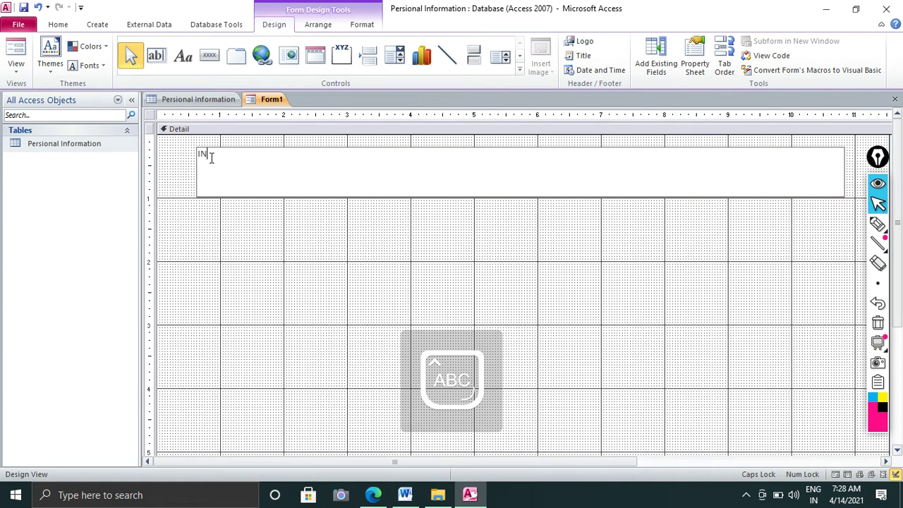
{"action": "type", "text": "TERNATIONAL COMPUTER CENTER"}
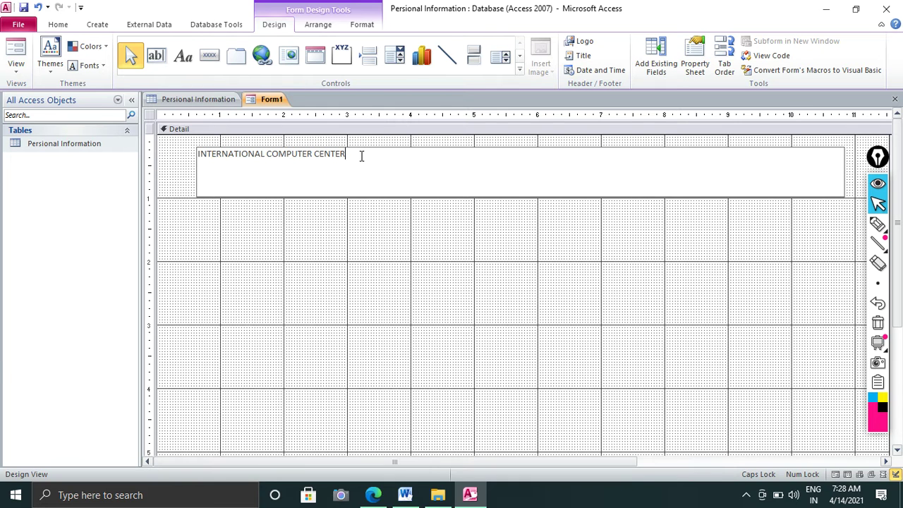
{"action": "left_click_drag", "start_coordinate": [361, 156], "coordinate": [182, 154]}
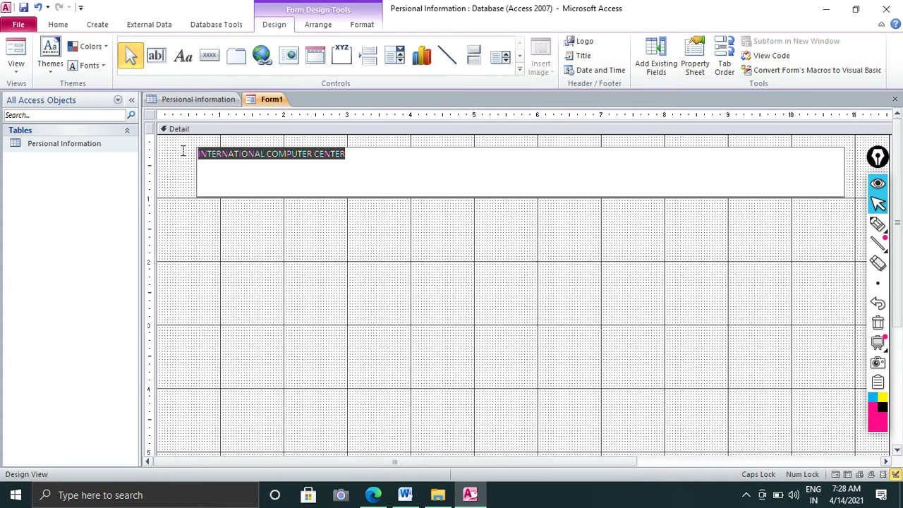
Make the heading bold, centred, and 28-point
{"action": "left_click", "coordinate": [69, 26]}
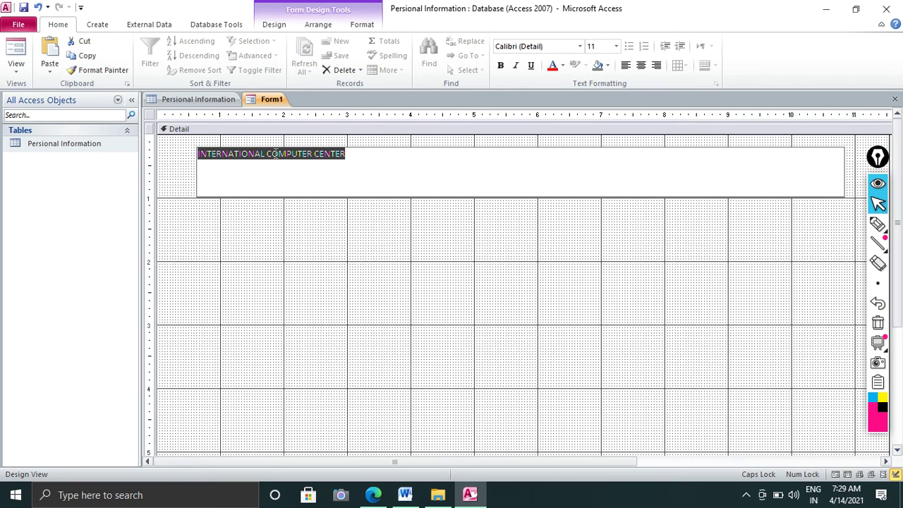
{"action": "left_click", "coordinate": [500, 65]}
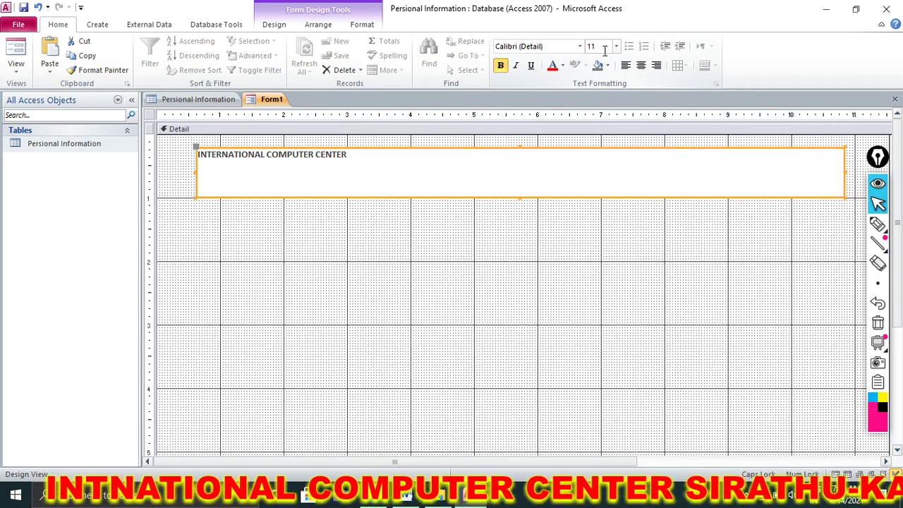
{"action": "left_click", "coordinate": [640, 65]}
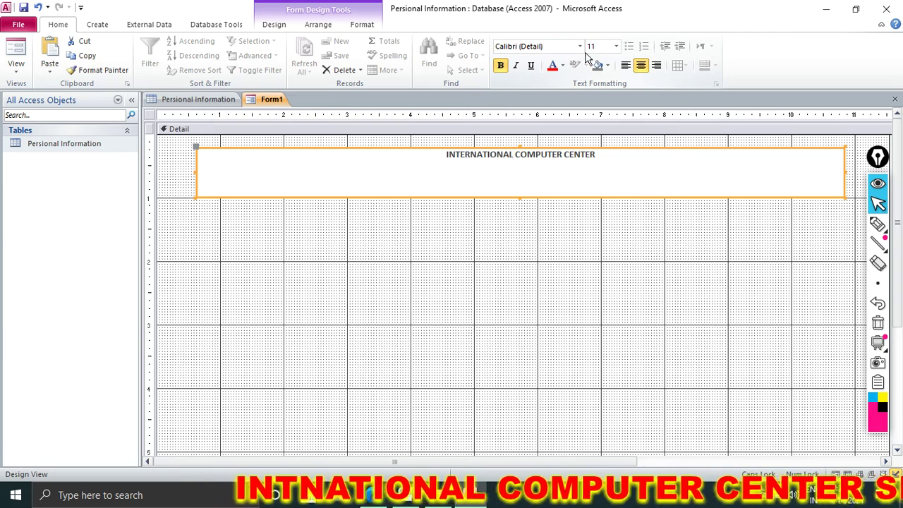
{"action": "left_click", "coordinate": [615, 46]}
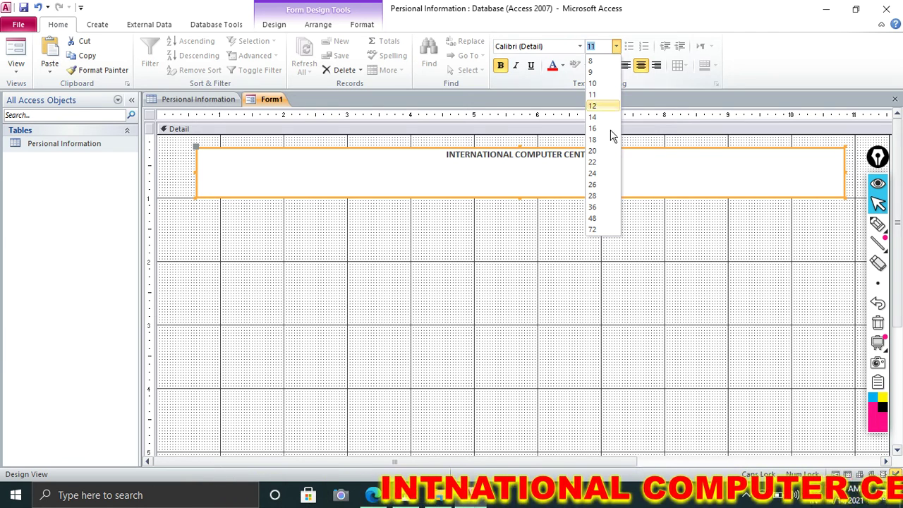
{"action": "left_click", "coordinate": [592, 196]}
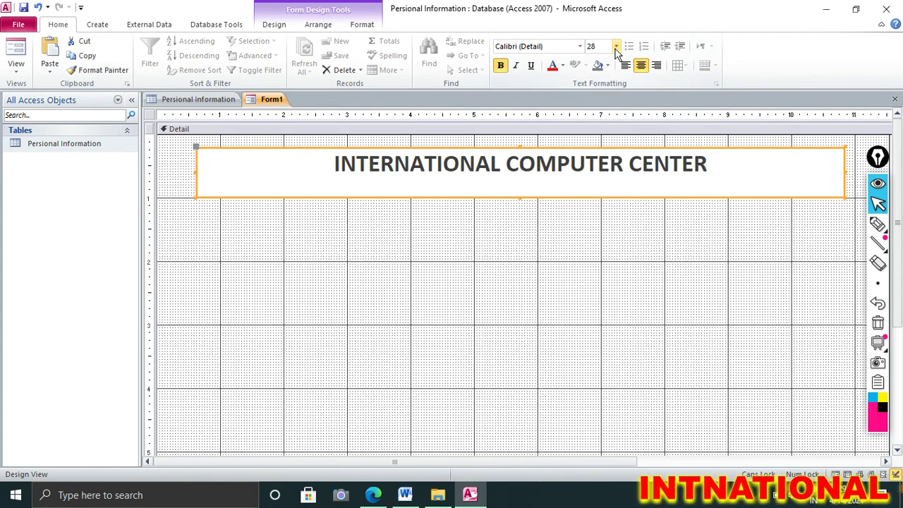
{"action": "left_click", "coordinate": [616, 46]}
{"action": "left_click", "coordinate": [593, 196]}
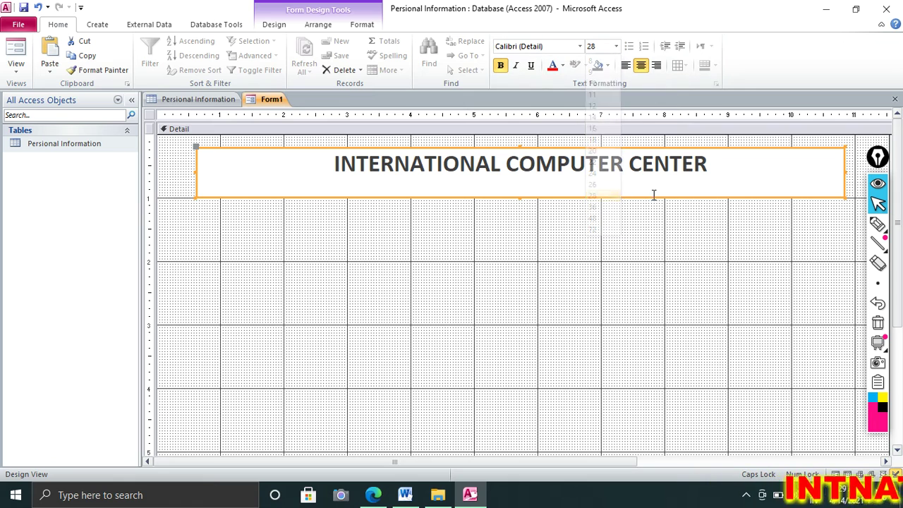
Add SIRATHU-KAUSHAMBI on a new line after CENTER and reselect the title label
{"action": "left_click", "coordinate": [710, 168]}
{"action": "key", "text": "Return"}
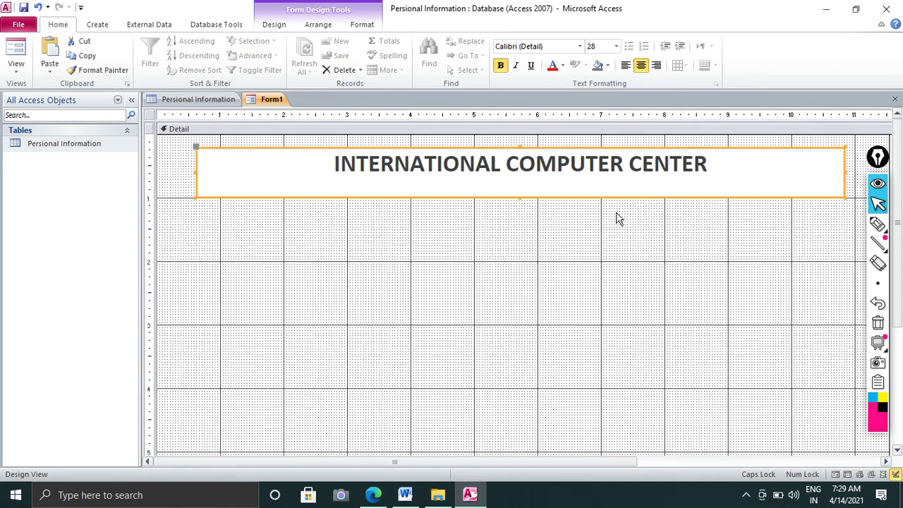
{"action": "type", "text": "SIR"}
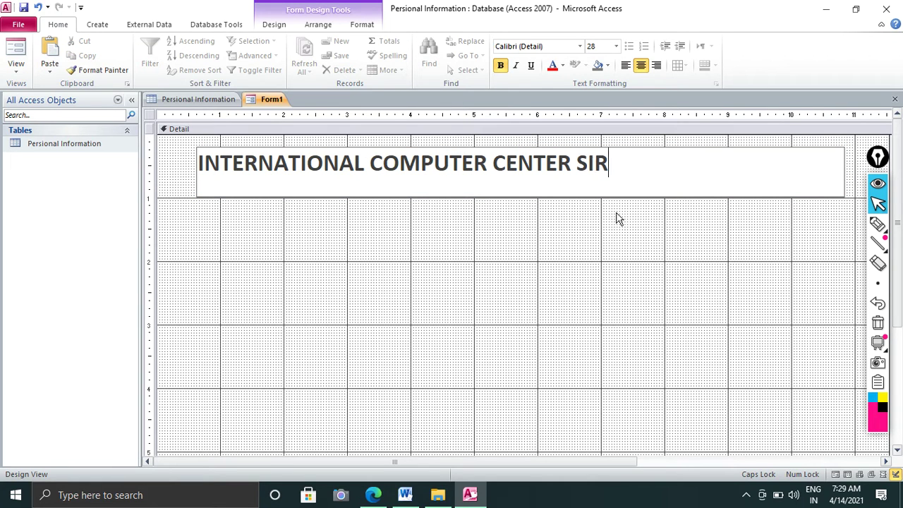
{"action": "type", "text": "ATHU"}
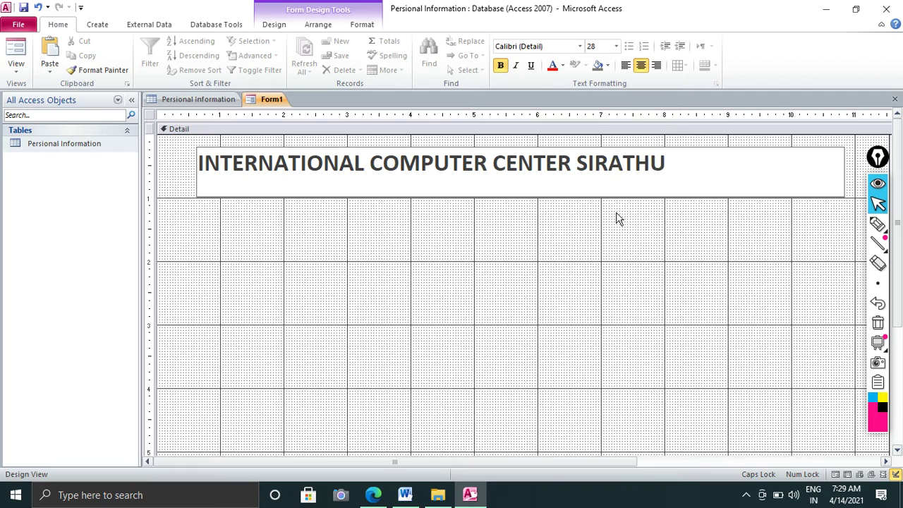
{"action": "type", "text": "-KAU"}
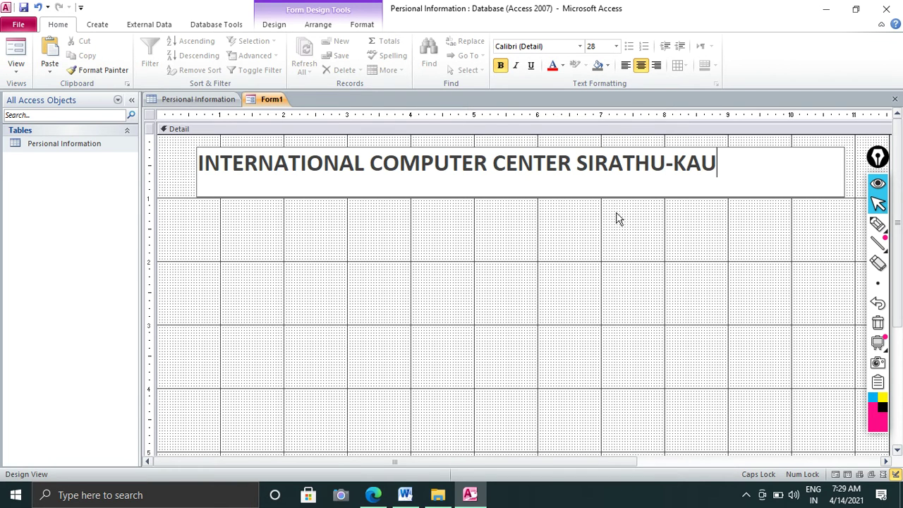
{"action": "type", "text": "SHAMBI"}
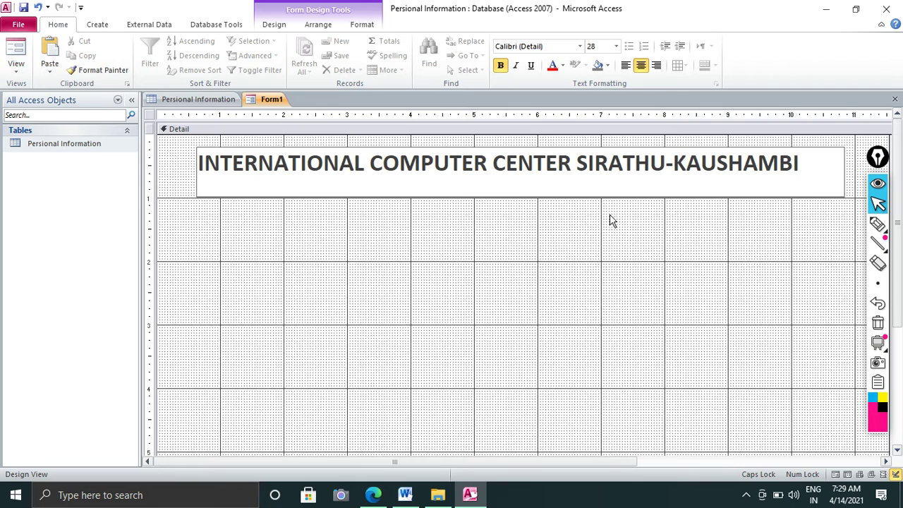
{"action": "left_click", "coordinate": [571, 218]}
{"action": "left_click", "coordinate": [566, 191]}
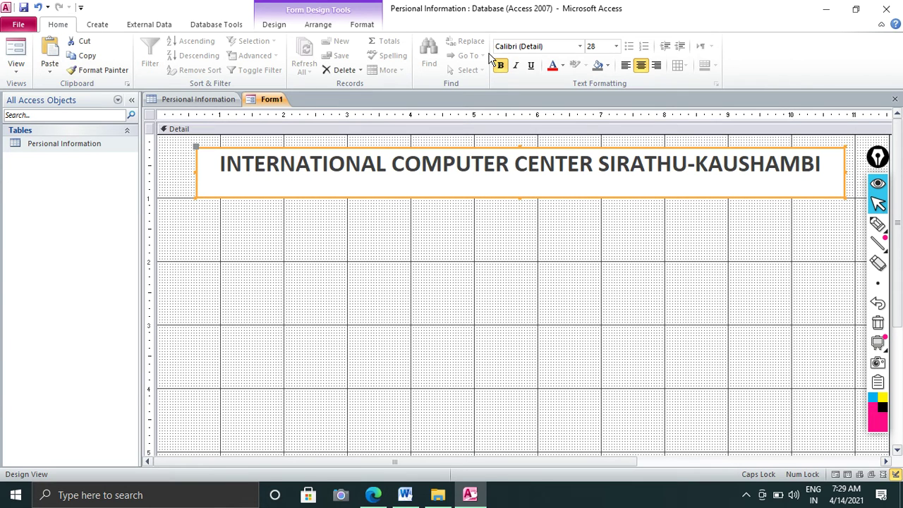
Set the title label's font colour to red
{"action": "left_click", "coordinate": [374, 26]}
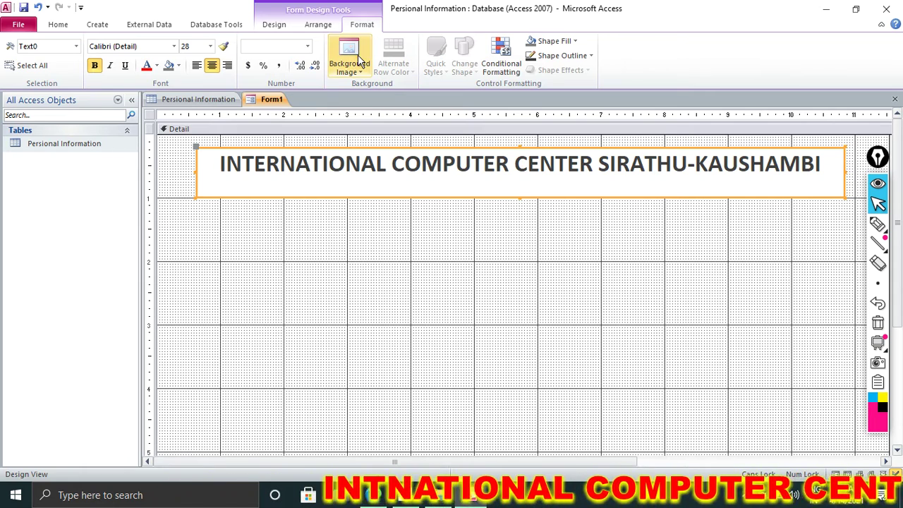
{"action": "left_click", "coordinate": [357, 55]}
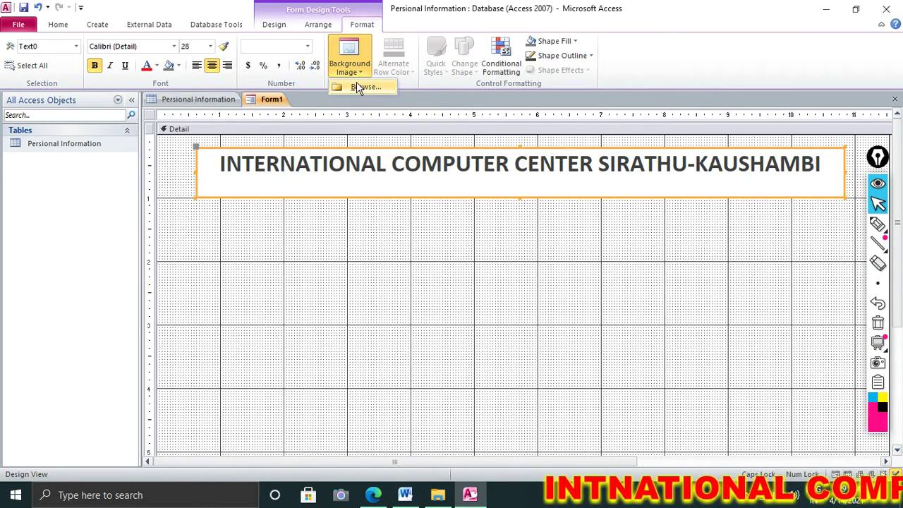
{"action": "left_click", "coordinate": [147, 65]}
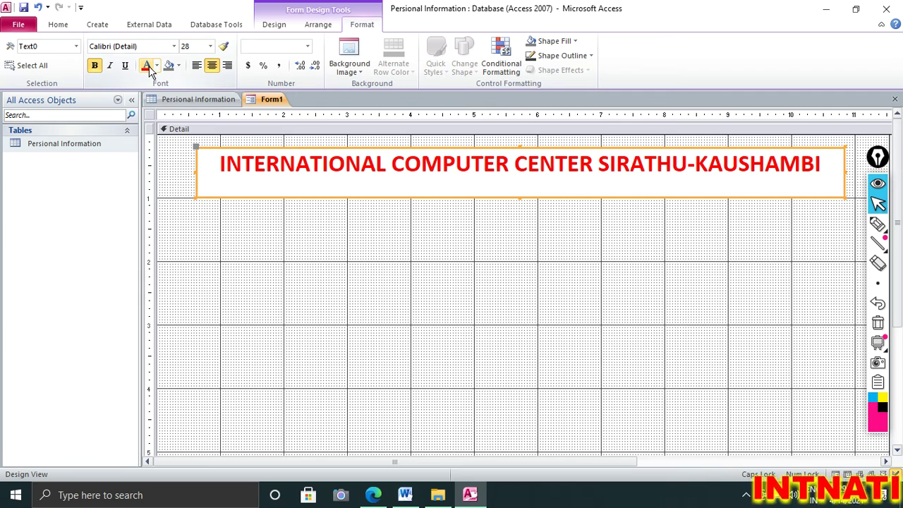
{"action": "left_click", "coordinate": [282, 27]}
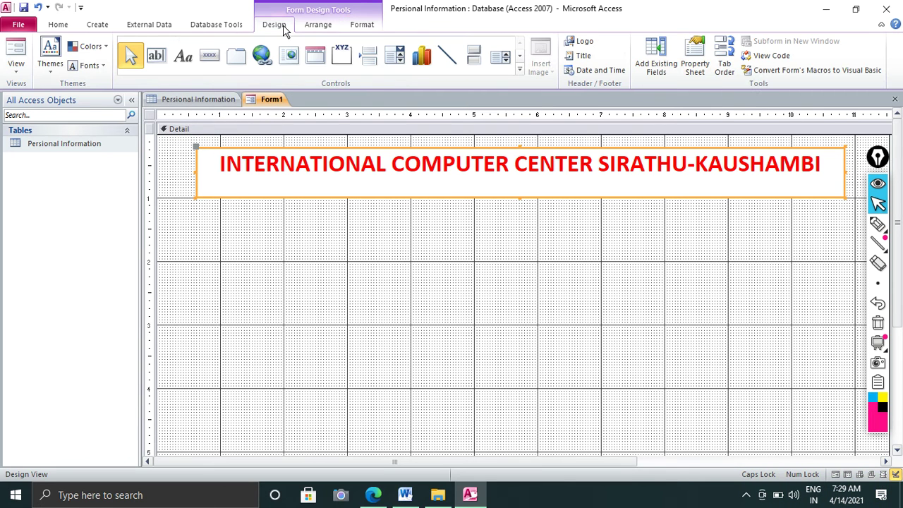
{"action": "left_click", "coordinate": [50, 69]}
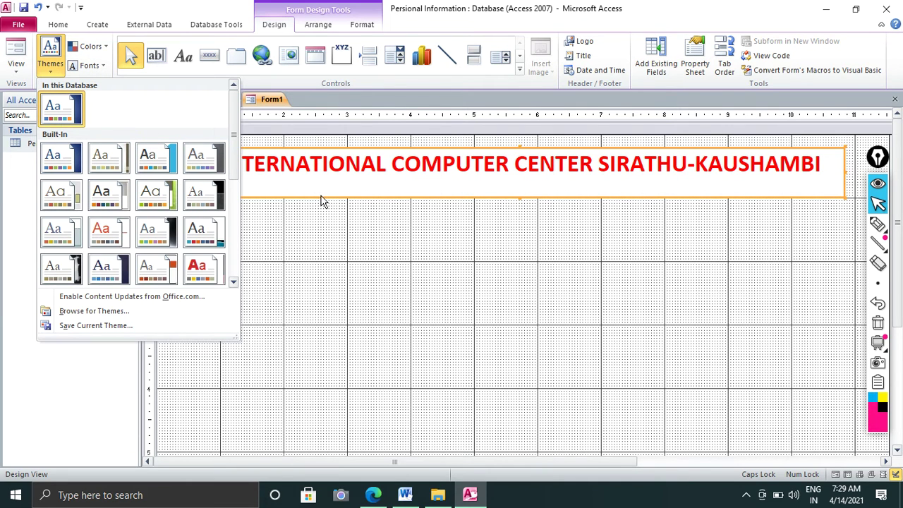
{"action": "left_click", "coordinate": [324, 178]}
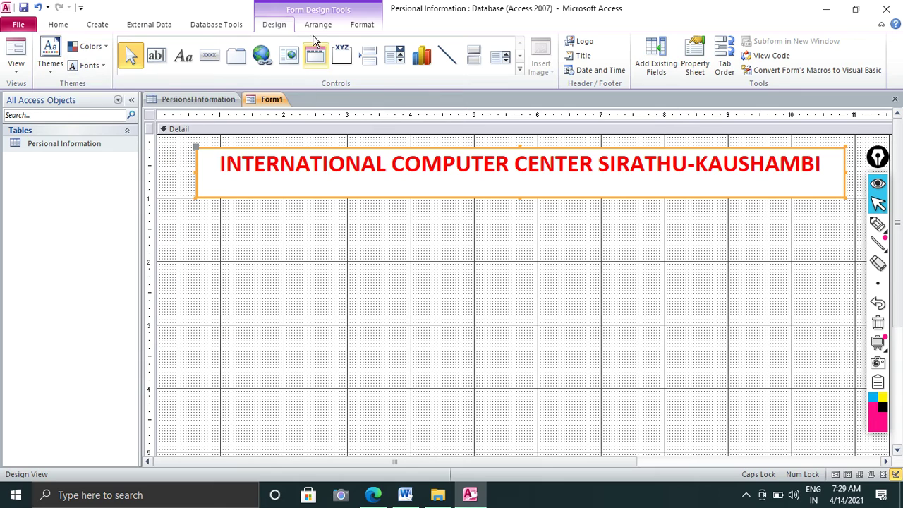
{"action": "left_click", "coordinate": [354, 26]}
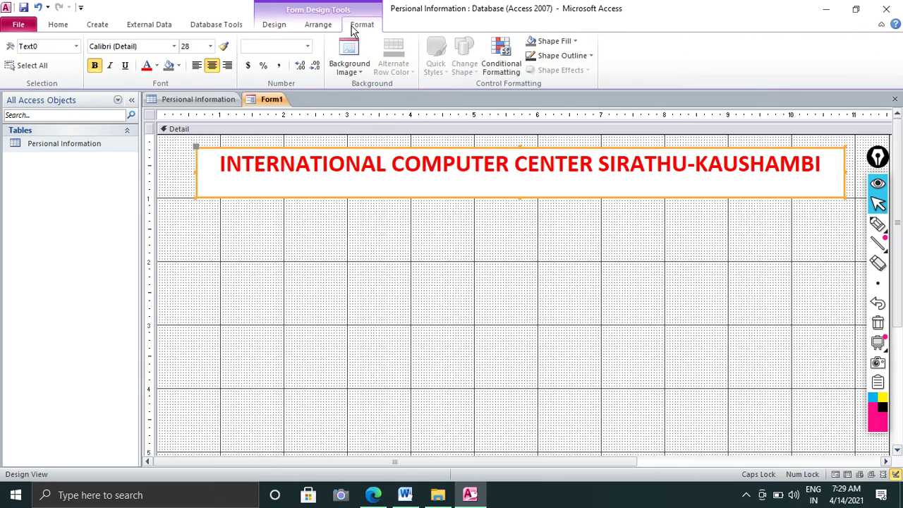
Give the title label a yellow background and nudge it slightly higher
{"action": "left_click", "coordinate": [179, 65]}
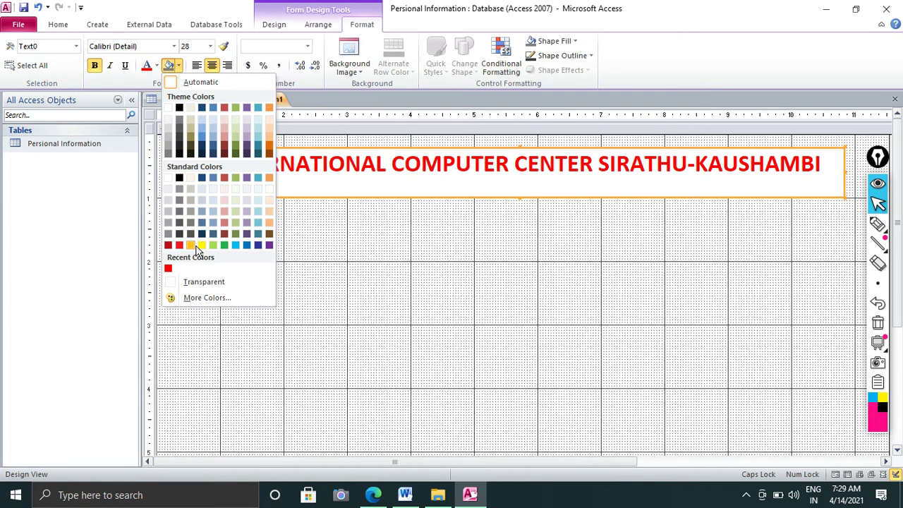
{"action": "left_click", "coordinate": [202, 245]}
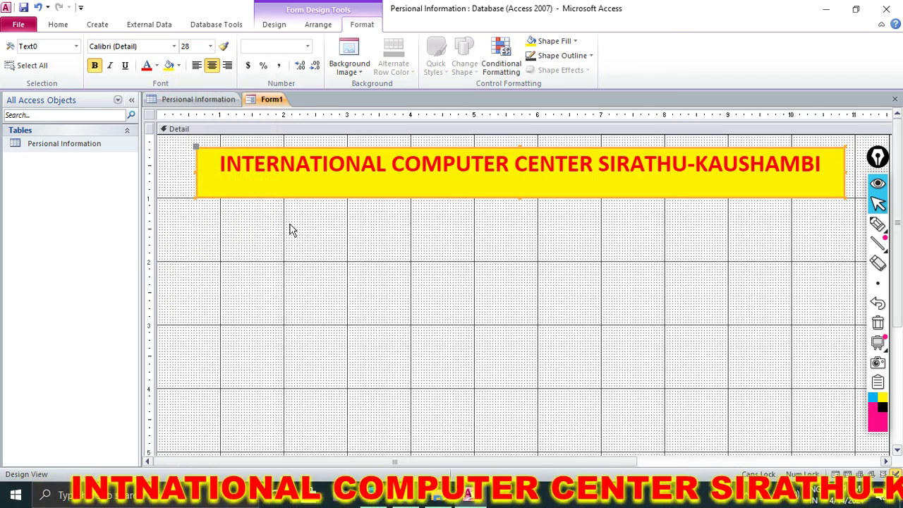
{"action": "left_click_drag", "start_coordinate": [242, 148], "coordinate": [242, 141]}
{"action": "left_click", "coordinate": [450, 306]}
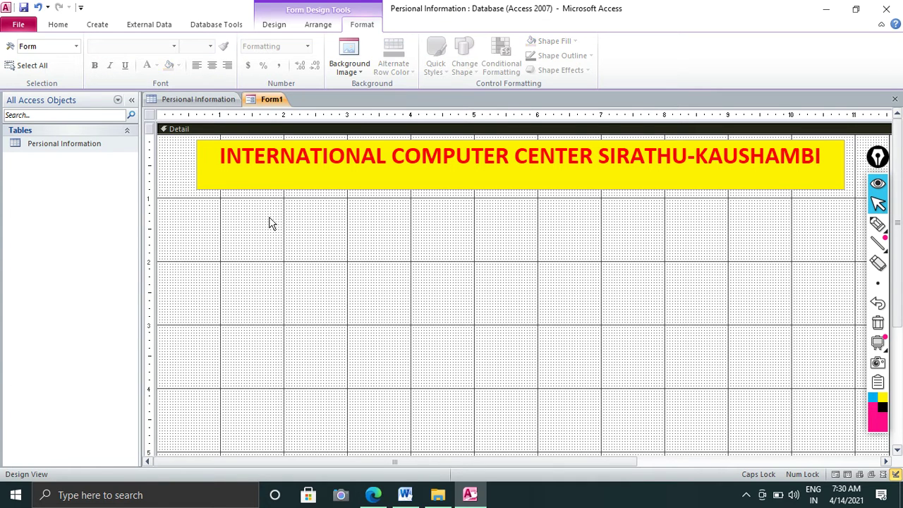
{"action": "left_click", "coordinate": [284, 26]}
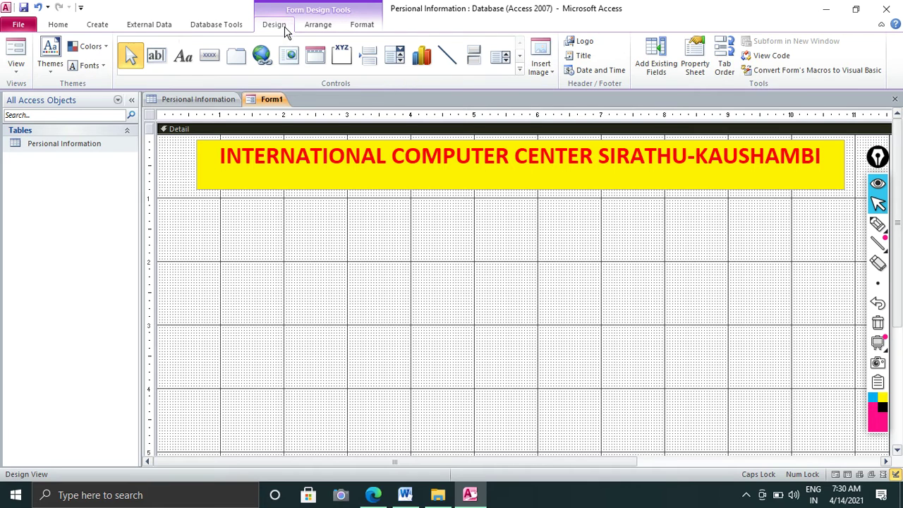
Open the Field List for all tables and expand Personal Information to show fields ID through Photo
{"action": "left_click", "coordinate": [659, 73]}
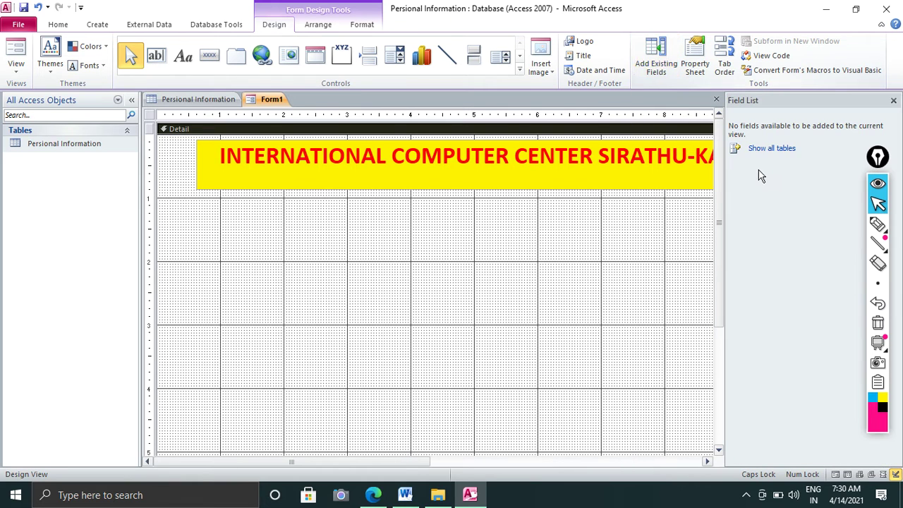
{"action": "left_click_drag", "start_coordinate": [881, 161], "coordinate": [896, 159]}
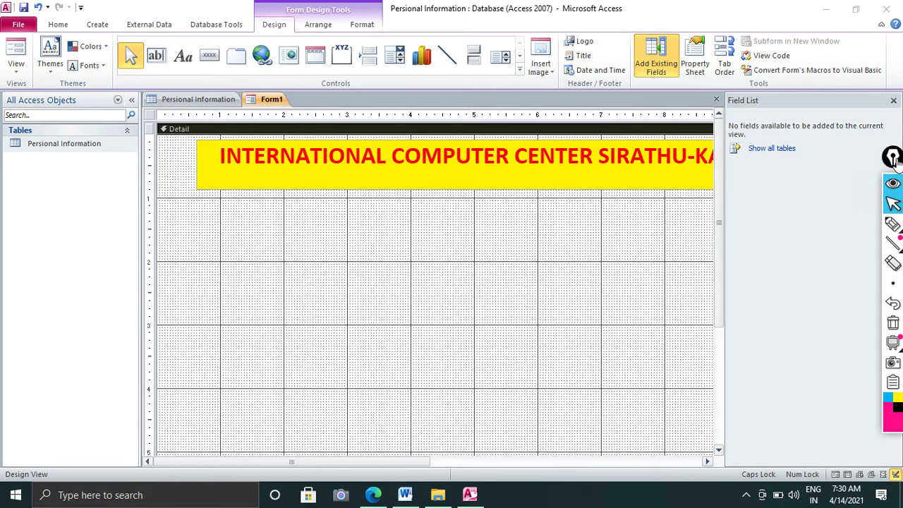
{"action": "left_click", "coordinate": [829, 113]}
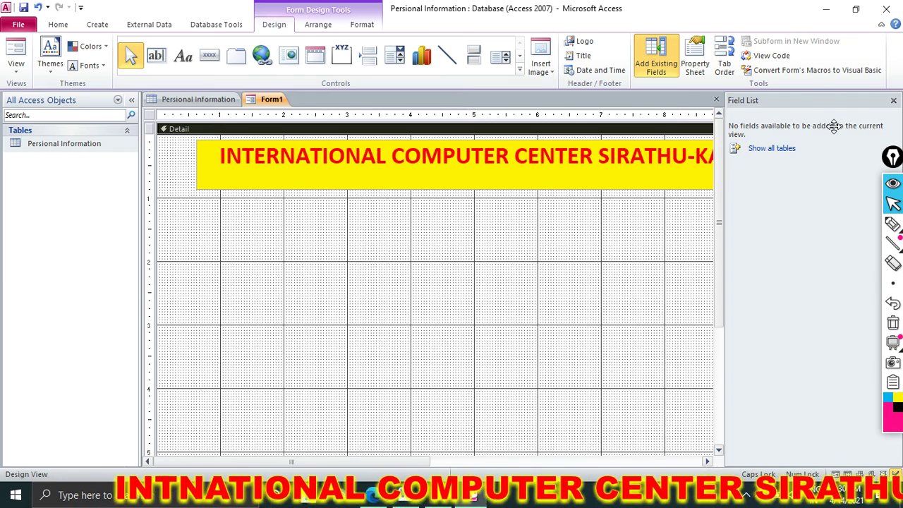
{"action": "left_click", "coordinate": [769, 148]}
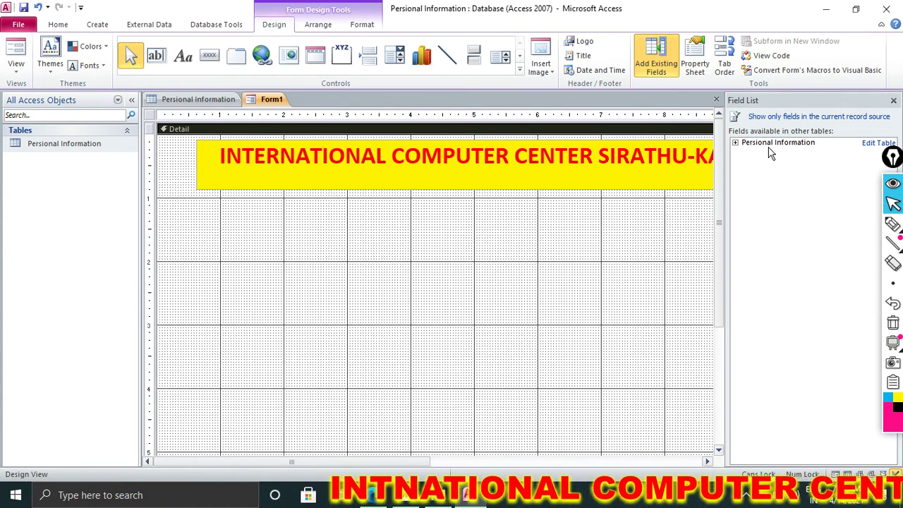
{"action": "left_click", "coordinate": [735, 143]}
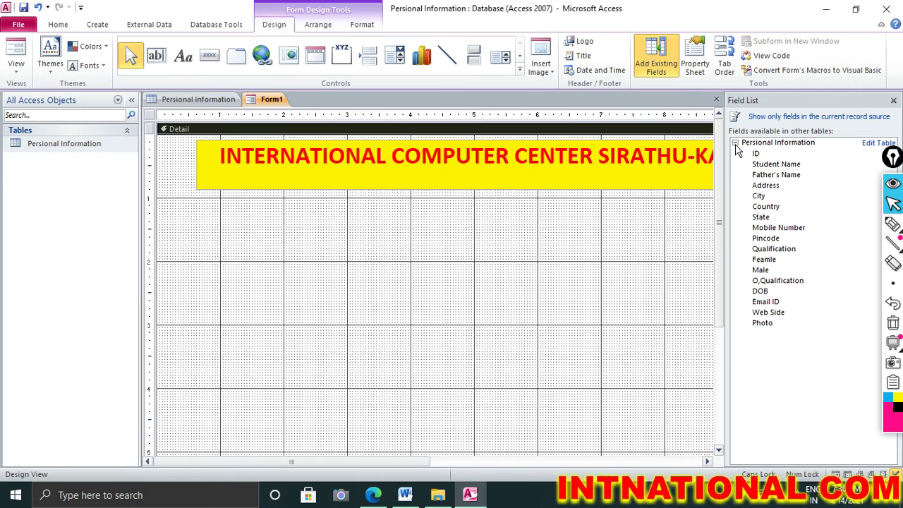
Place the ID and Student Name fields from the Field List onto the Detail grid, aligned one above the other
{"action": "left_click_drag", "start_coordinate": [755, 153], "coordinate": [263, 221]}
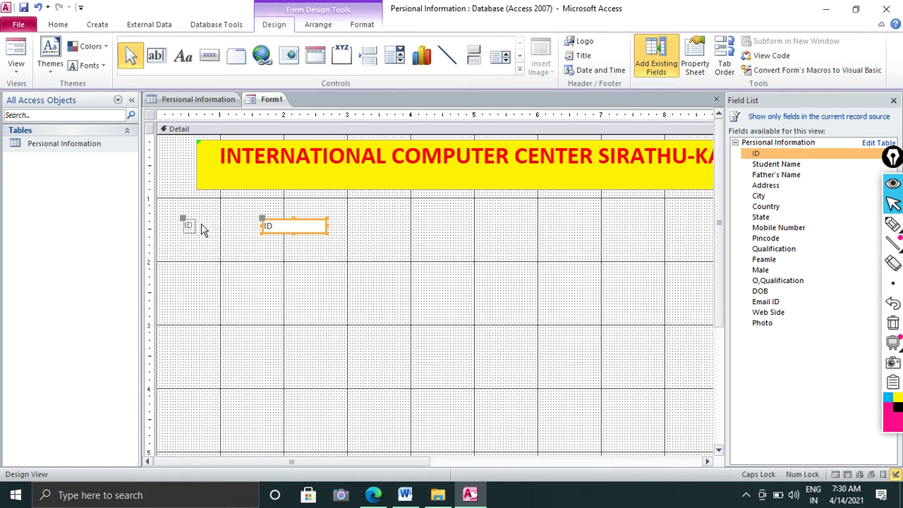
{"action": "left_click_drag", "start_coordinate": [196, 223], "coordinate": [222, 226]}
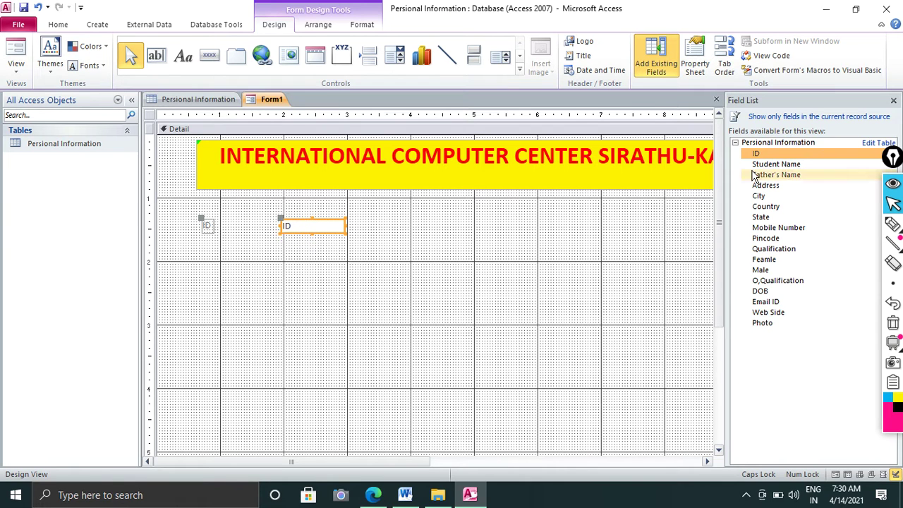
{"action": "left_click_drag", "start_coordinate": [769, 165], "coordinate": [268, 256]}
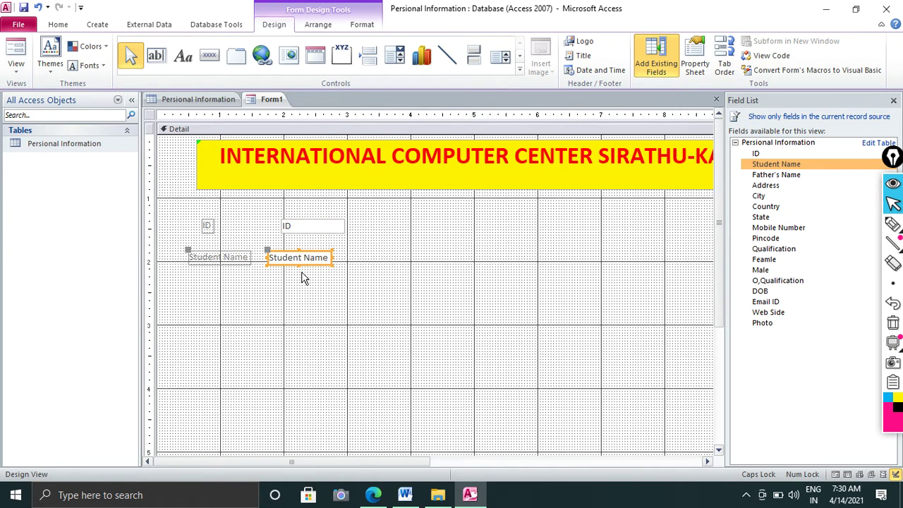
{"action": "key", "text": "Right"}
{"action": "key", "text": "Right"}
{"action": "key", "text": "Right"}
{"action": "key", "text": "Right"}
{"action": "key", "text": "Right"}
{"action": "key", "text": "Right"}
{"action": "key", "text": "Right"}
{"action": "key", "text": "Right"}
{"action": "key", "text": "Right"}
{"action": "key", "text": "Right"}
{"action": "key", "text": "Right"}
{"action": "key", "text": "Right"}
{"action": "key", "text": "Right"}
{"action": "key", "text": "Right"}
{"action": "key", "text": "Right"}
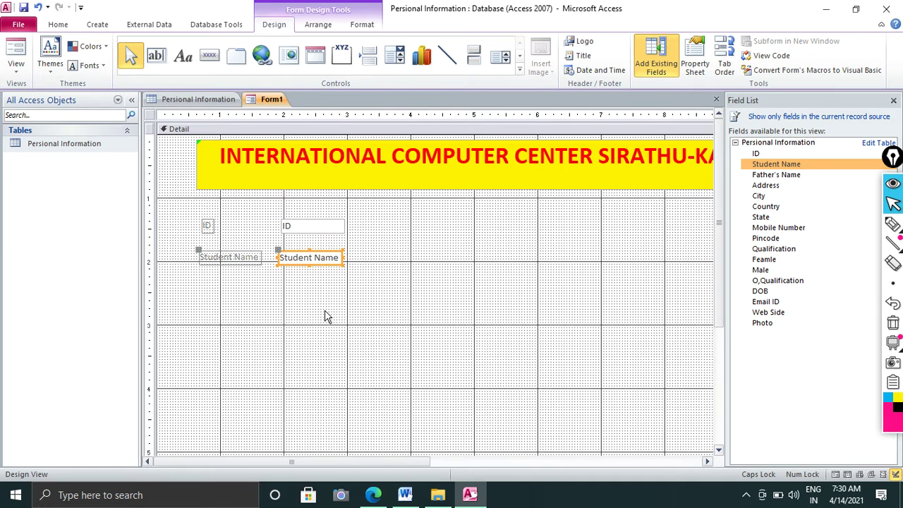
{"action": "key", "text": "Down"}
{"action": "key", "text": "Down"}
{"action": "key", "text": "Down"}
{"action": "key", "text": "Down"}
{"action": "key", "text": "Down"}
{"action": "key", "text": "Down"}
{"action": "key", "text": "Down"}
{"action": "key", "text": "Down"}
{"action": "key", "text": "Right"}
{"action": "key", "text": "Right"}
{"action": "key", "text": "Right"}
{"action": "key", "text": "Right"}
{"action": "key", "text": "Right"}
{"action": "key", "text": "Right"}
{"action": "key", "text": "Right"}
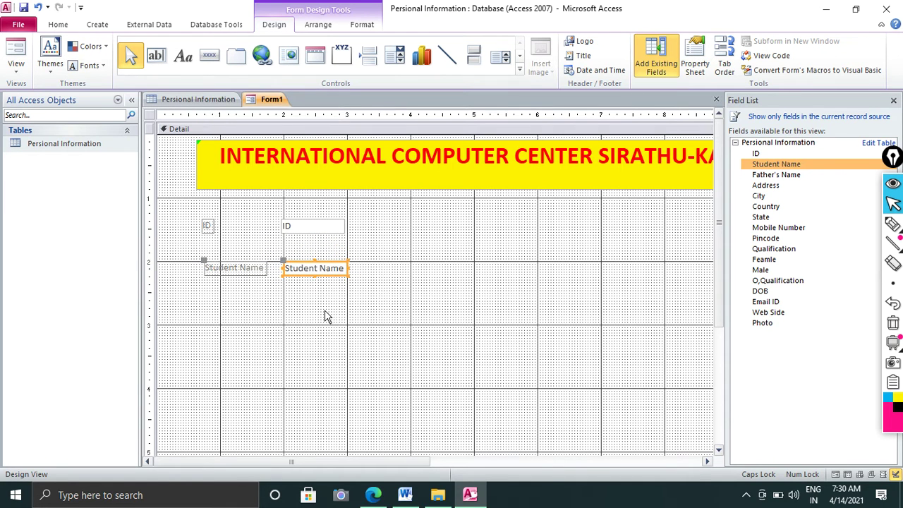